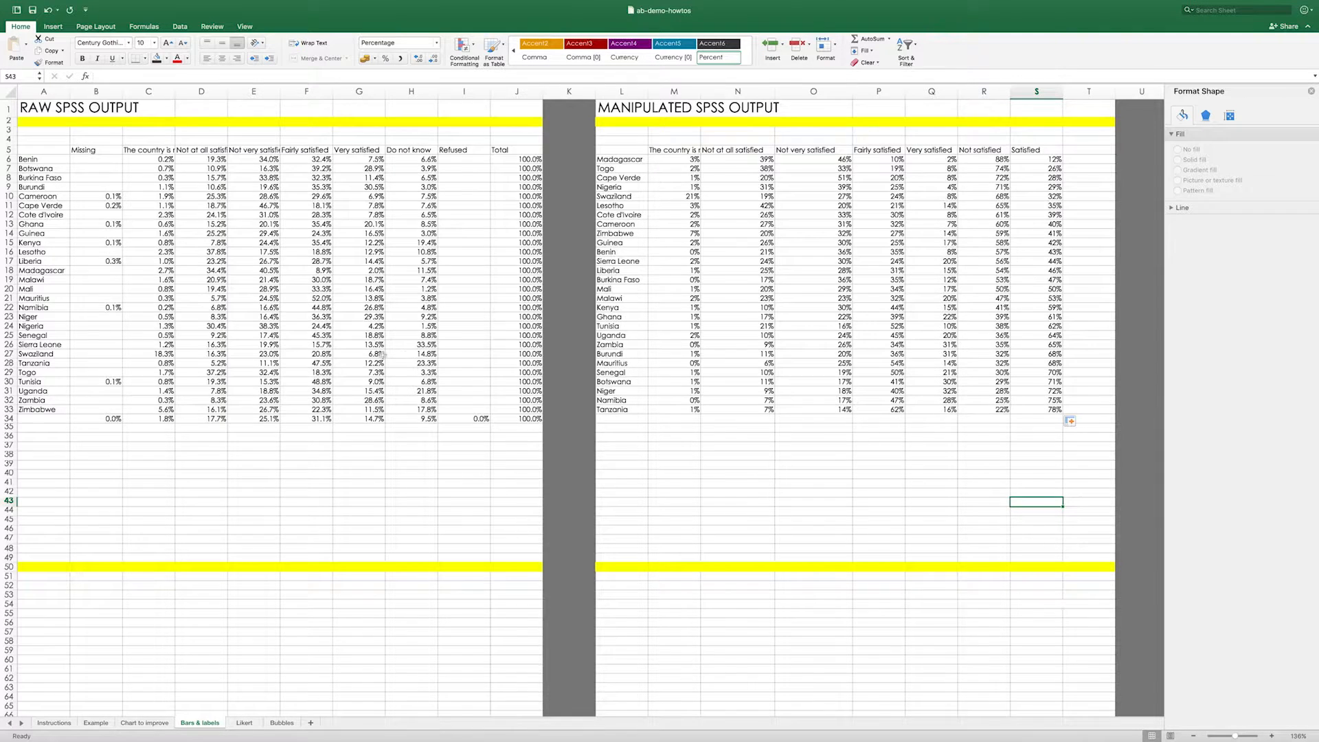
# - Examine the row 5 response headers of the manipulated SPSS output, from "The country is not a democracy" through "Satisfied"
pyautogui.hscroll(5, 382, 355)
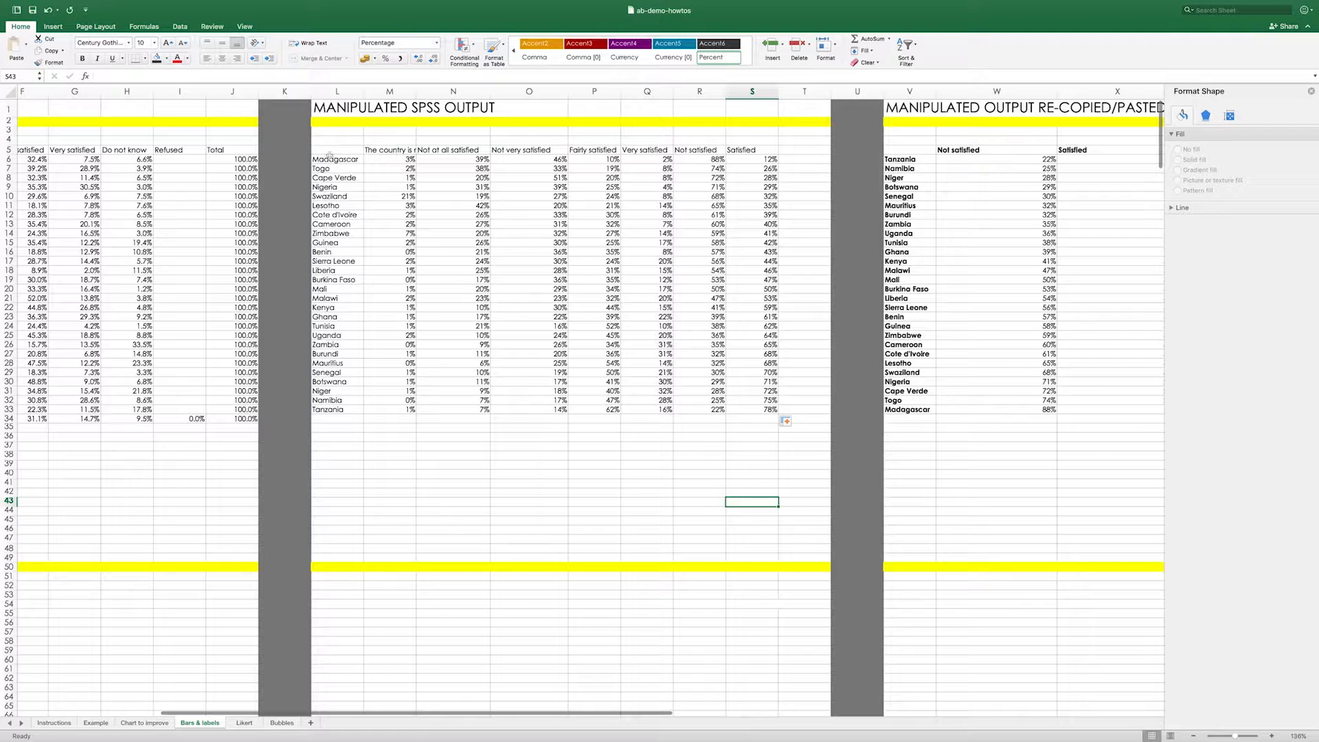
pyautogui.click(391, 158)
pyautogui.click(389, 150)
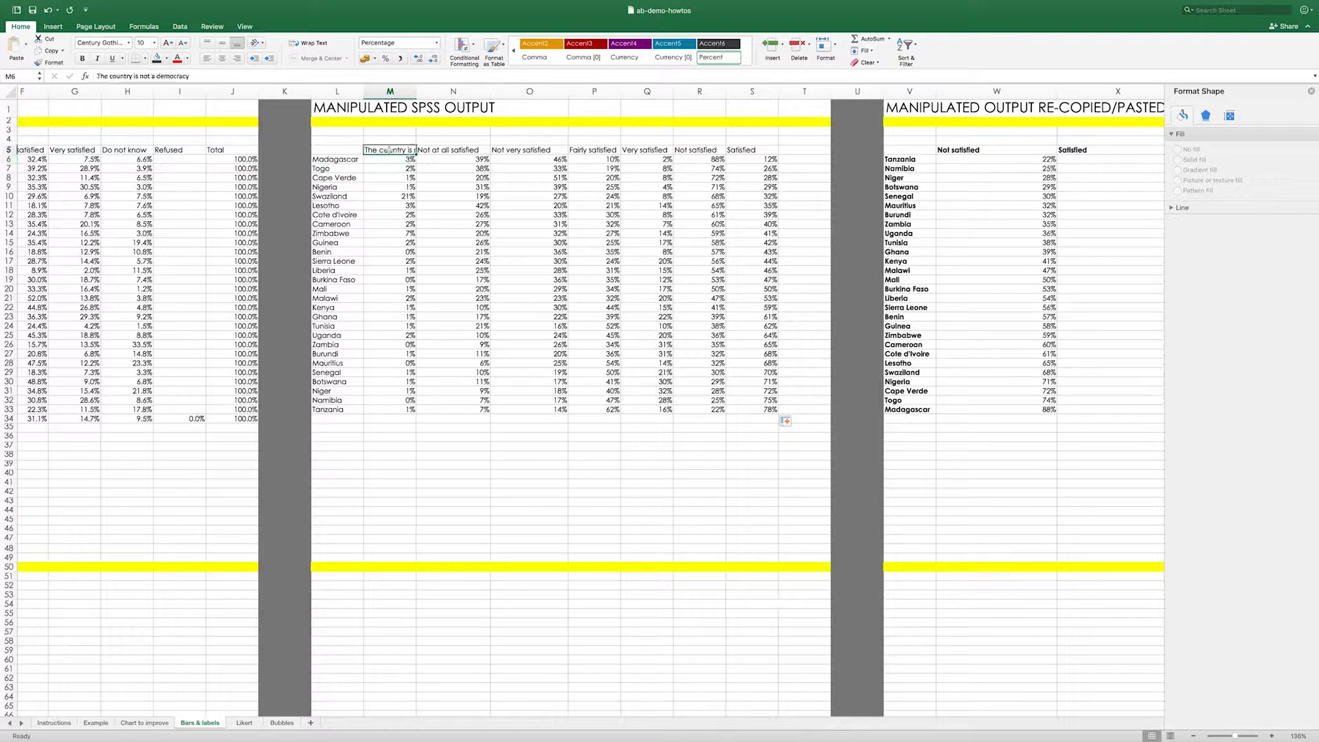
pyautogui.click(450, 151)
pyautogui.click(501, 151)
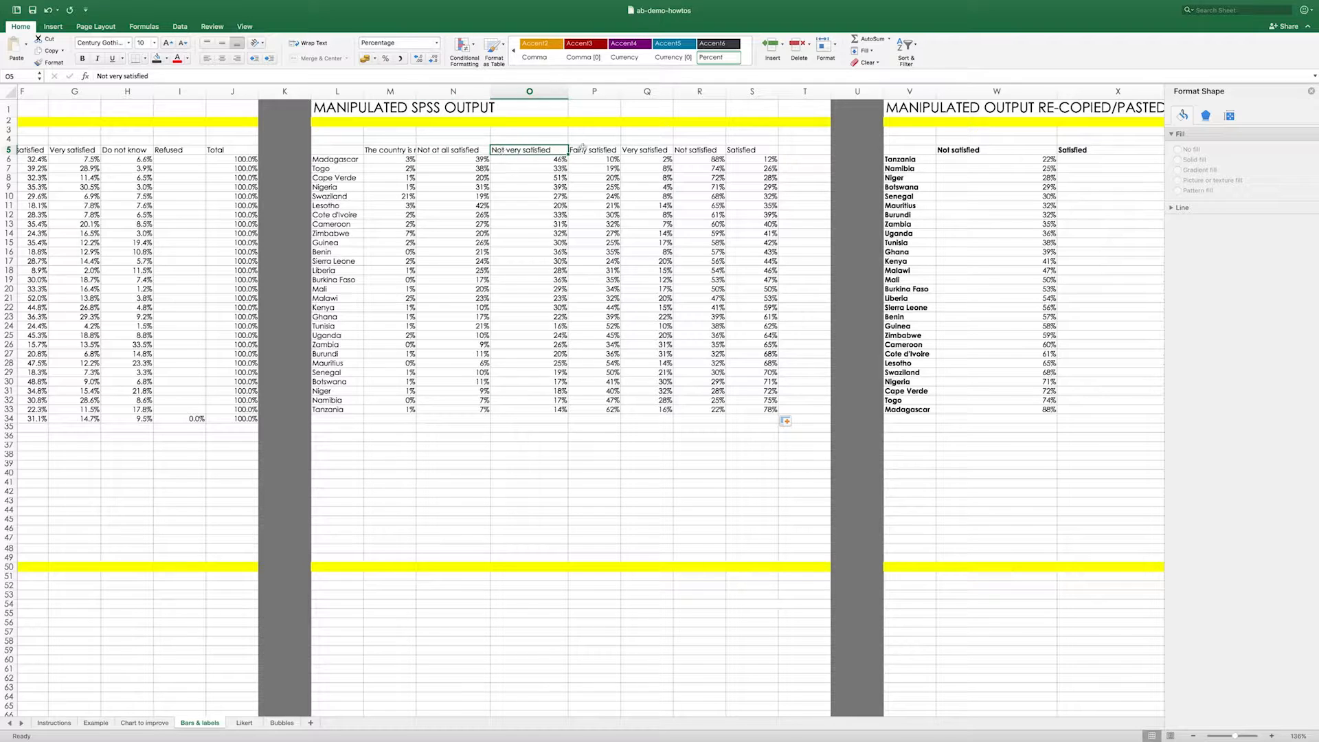
pyautogui.click(584, 150)
pyautogui.click(646, 150)
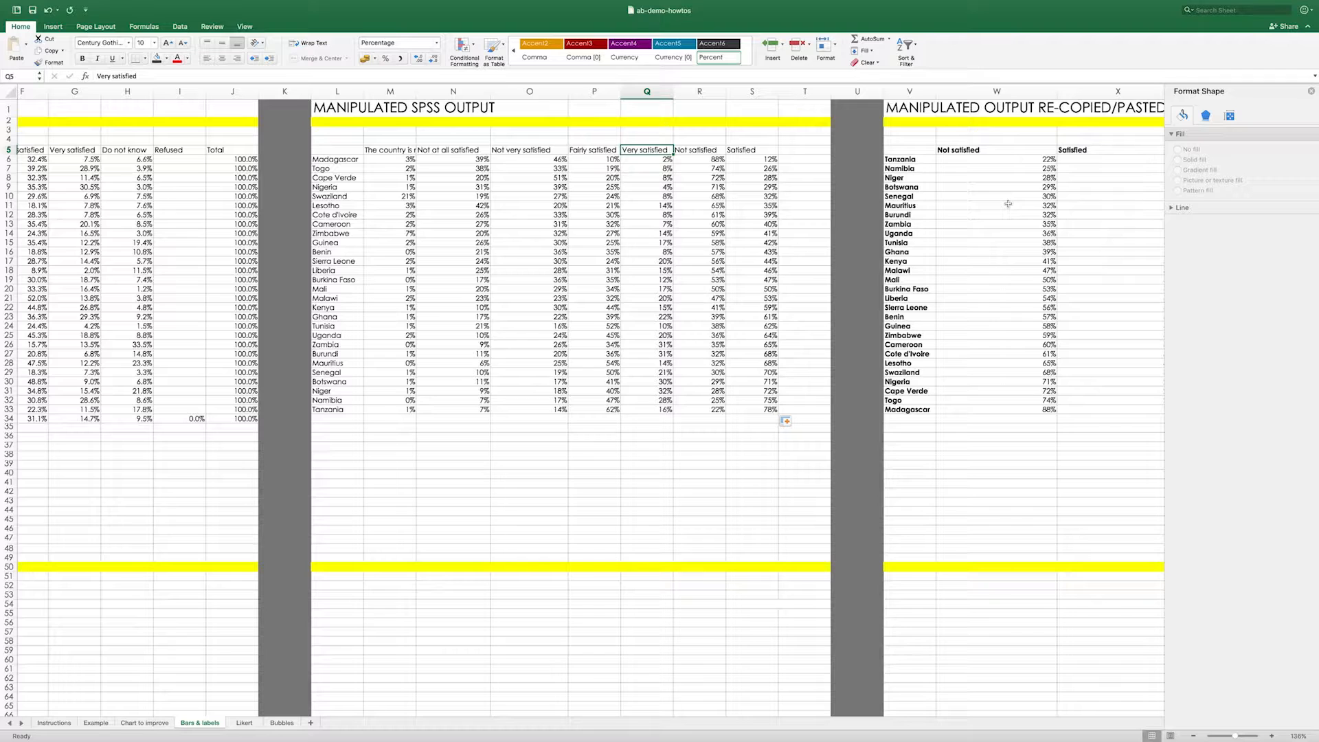
pyautogui.click(686, 151)
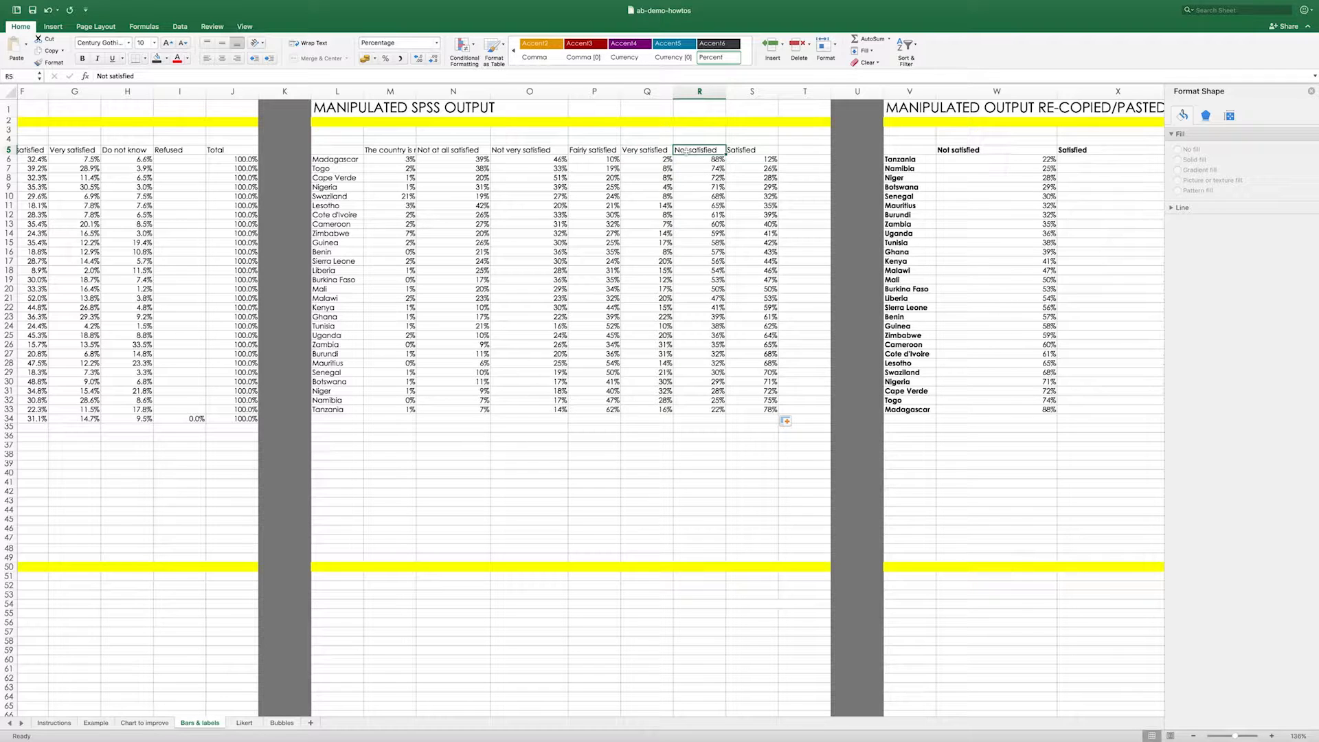
pyautogui.click(762, 149)
# - Inspect the formulas that calculate Madagascar's Not satisfied and Satisfied percentages in cells R6 and S6
pyautogui.click(710, 156)
pyautogui.moveTo(140, 78); pyautogui.dragTo(102, 77)
pyautogui.moveTo(354, 264); pyautogui.dragTo(294, 230)
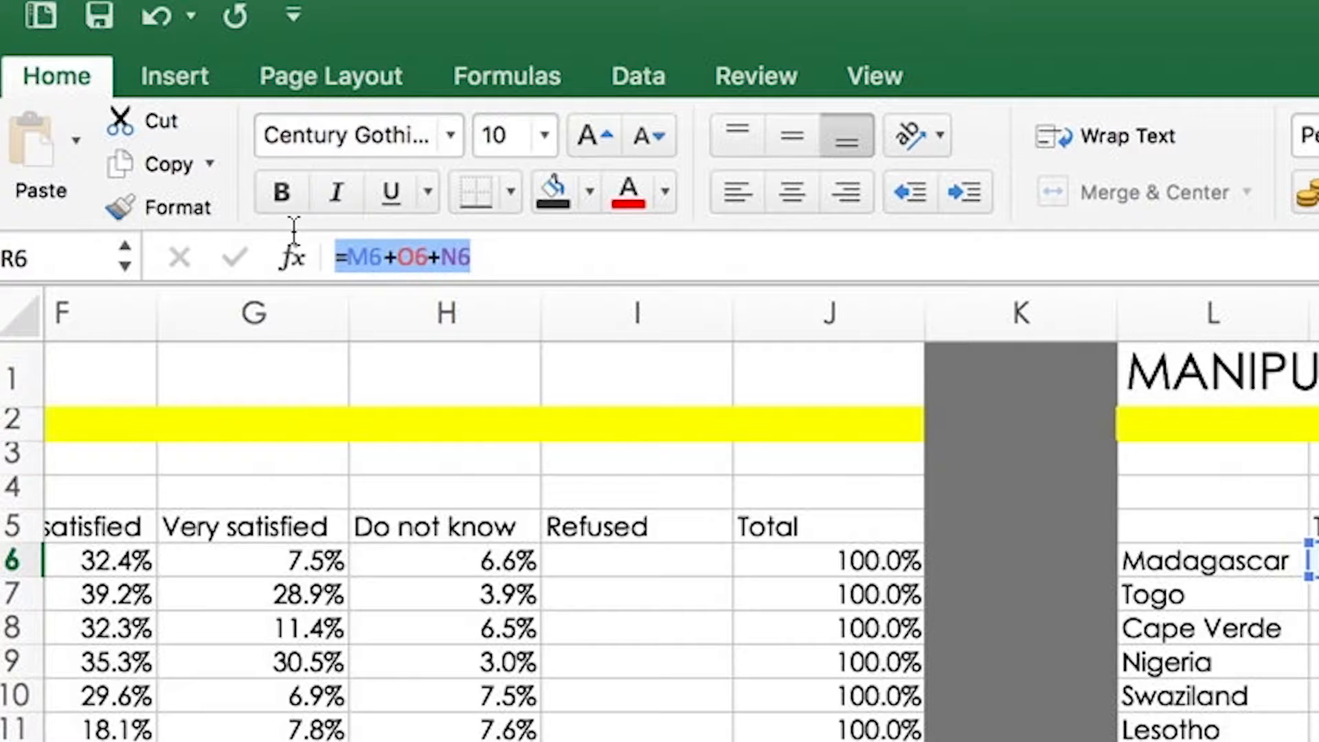
pyautogui.click(345, 232)
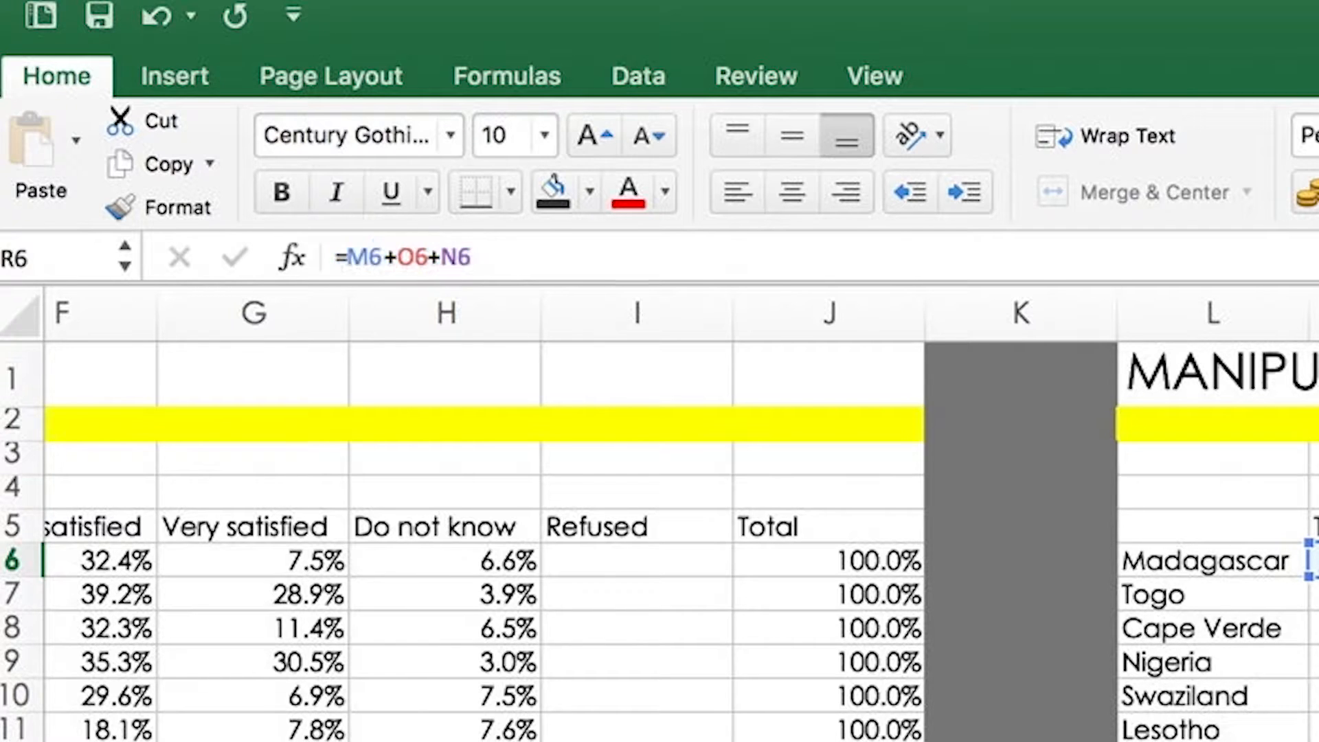
pyautogui.press('Return')
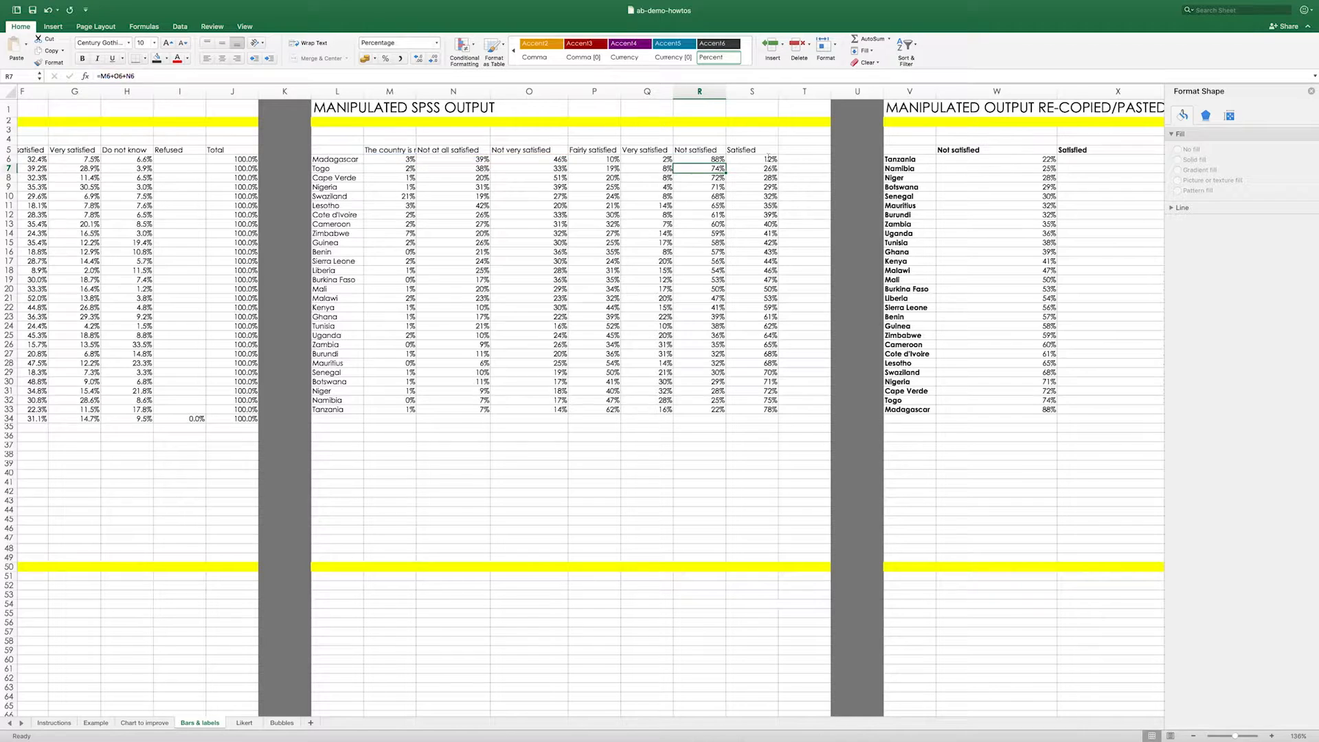
pyautogui.click(768, 158)
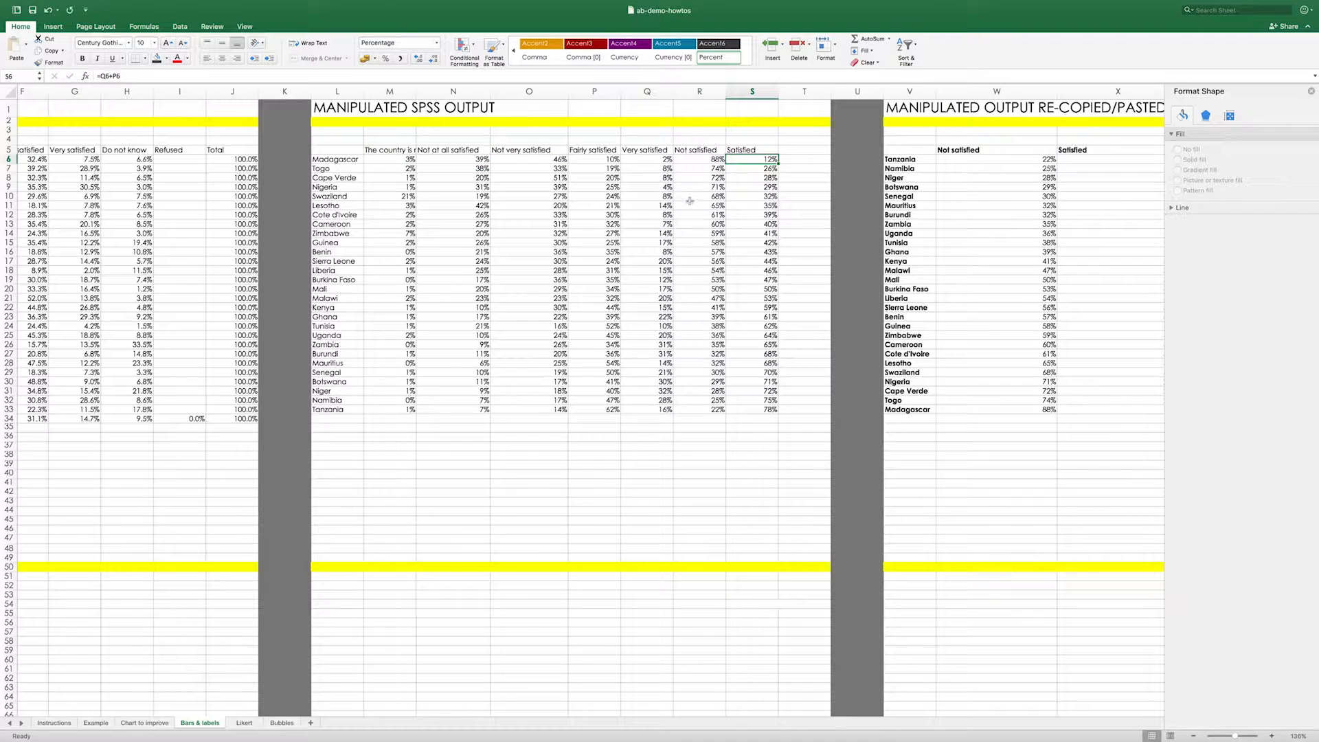
pyautogui.press('F2')
pyautogui.press('Return')
# - Replace the Not satisfied and Satisfied formulas in R6:S33 with their values by copying and pasting them in place as Values
pyautogui.moveTo(768, 411); pyautogui.dragTo(711, 162)
pyautogui.press('super+c')
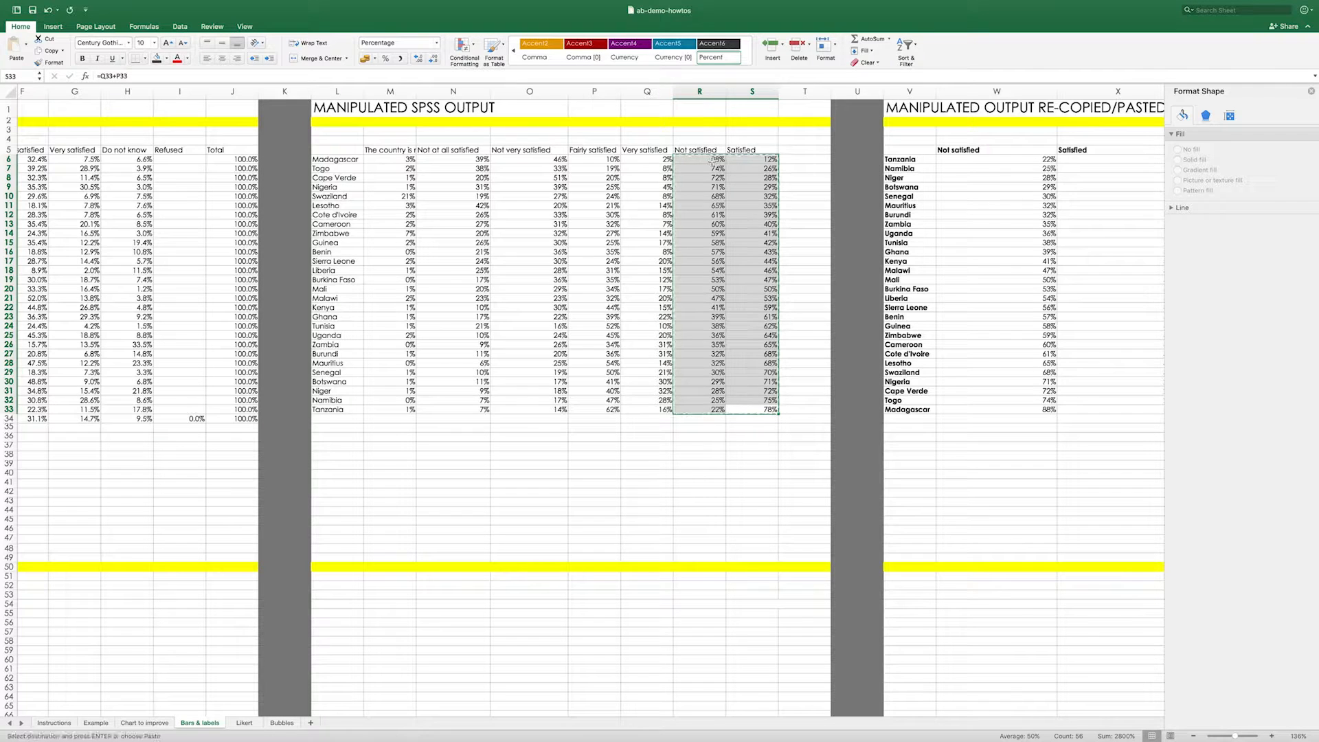
pyautogui.rightClick(704, 162)
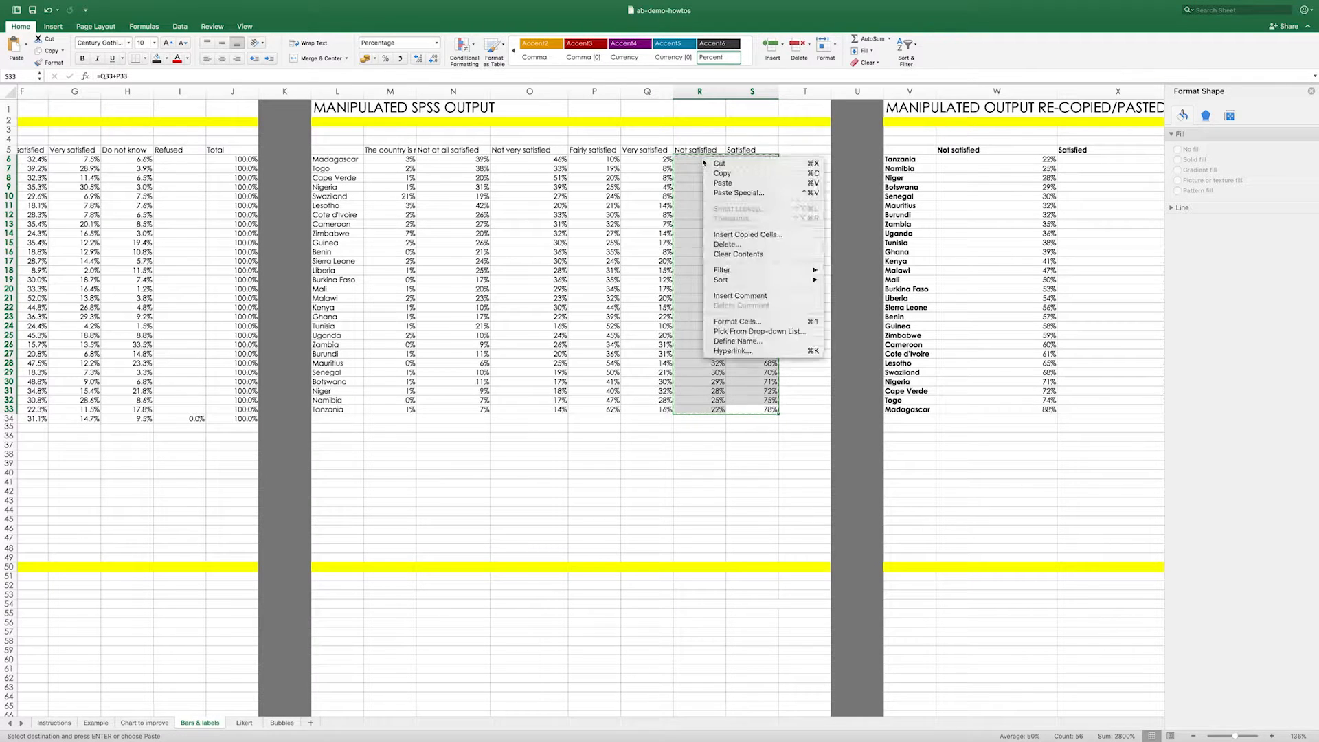
pyautogui.click(724, 194)
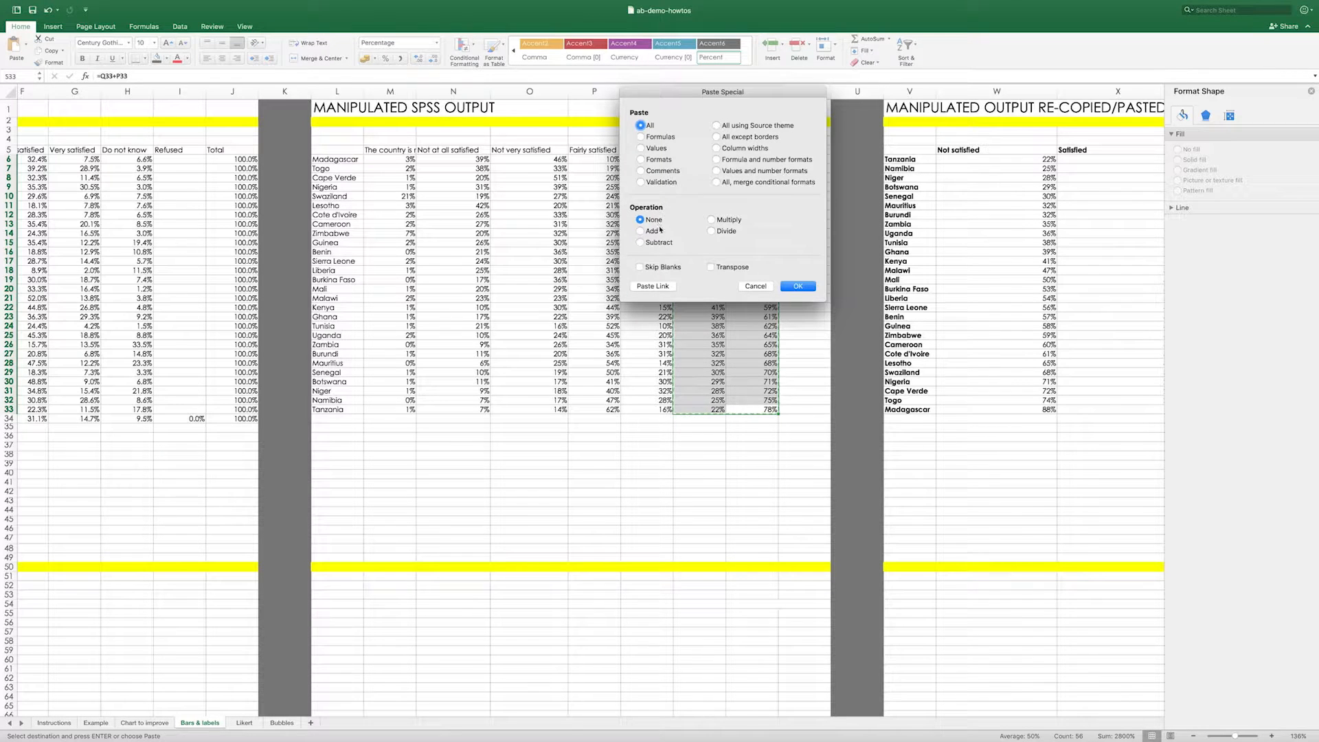
pyautogui.click(649, 147)
pyautogui.click(797, 286)
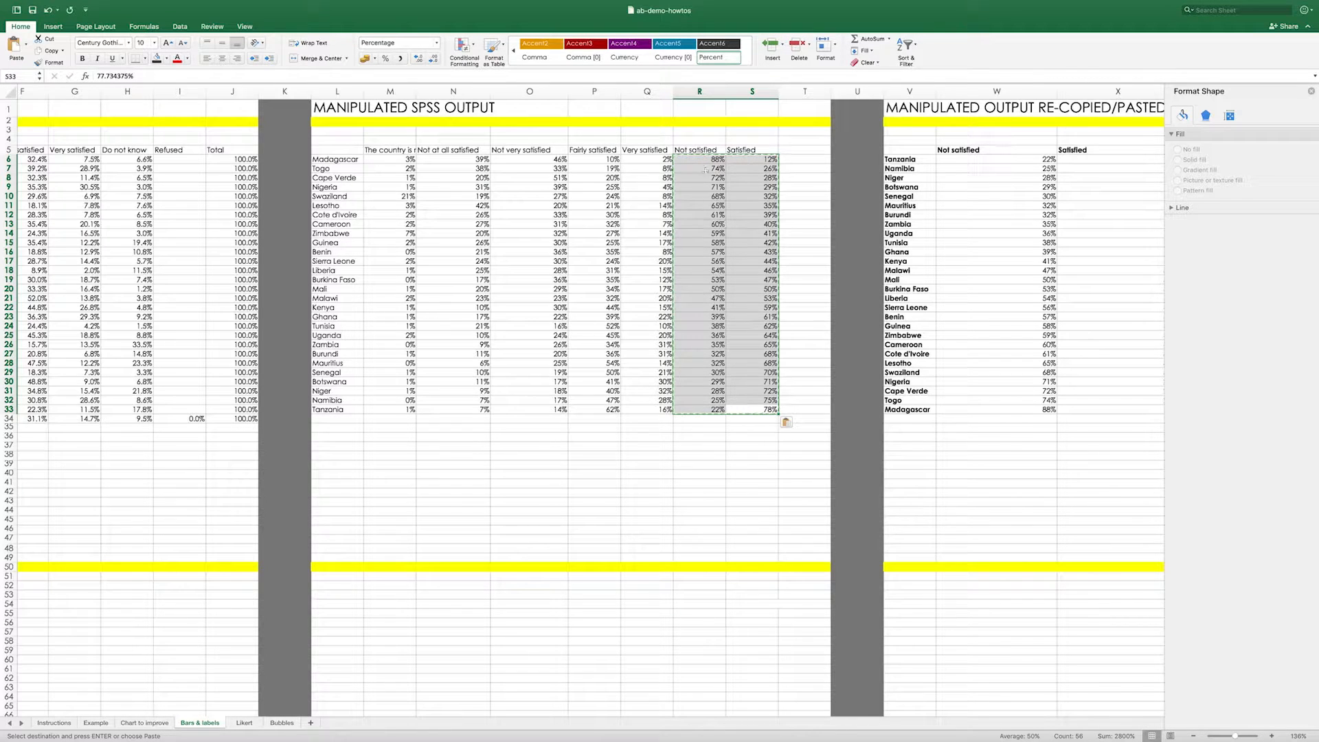
# - Fill the re-copied and sorted table, V5:X33, with a light beige background colour
pyautogui.hscroll(3, 773, 281)
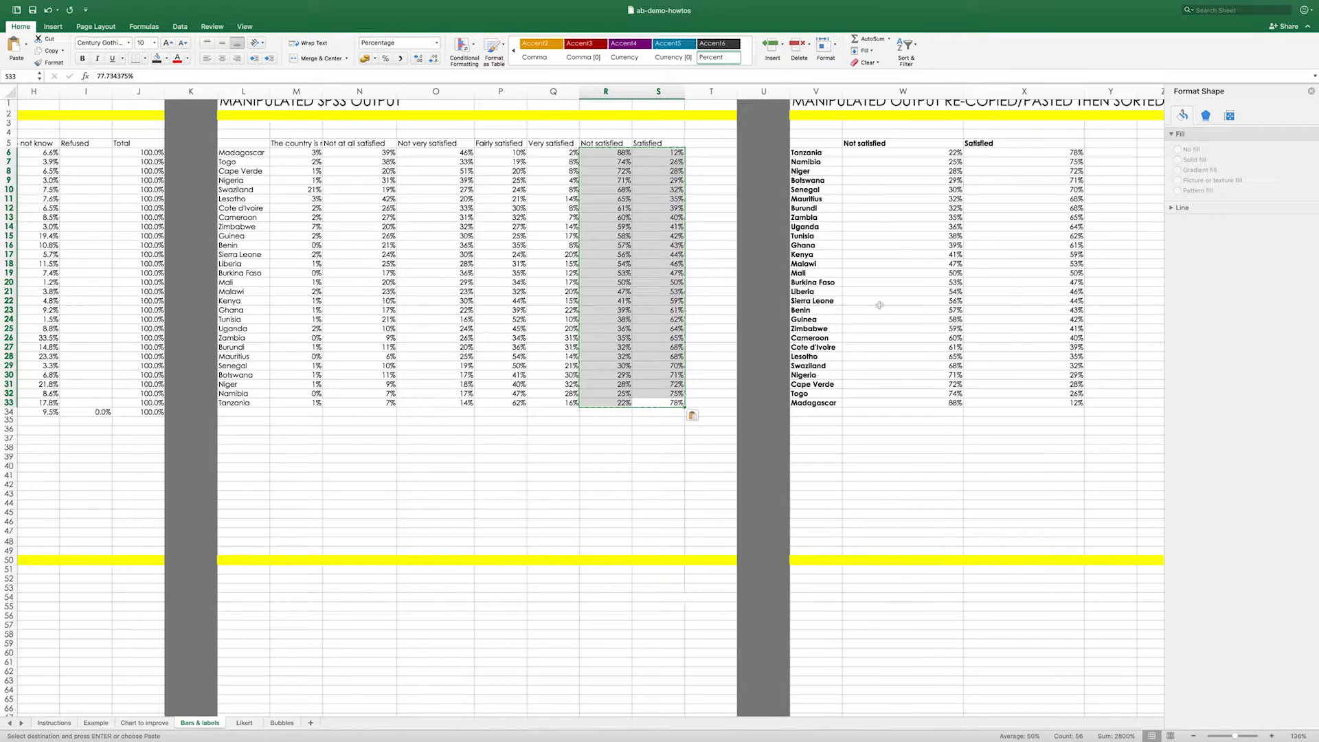
pyautogui.hscroll(5, 1068, 402)
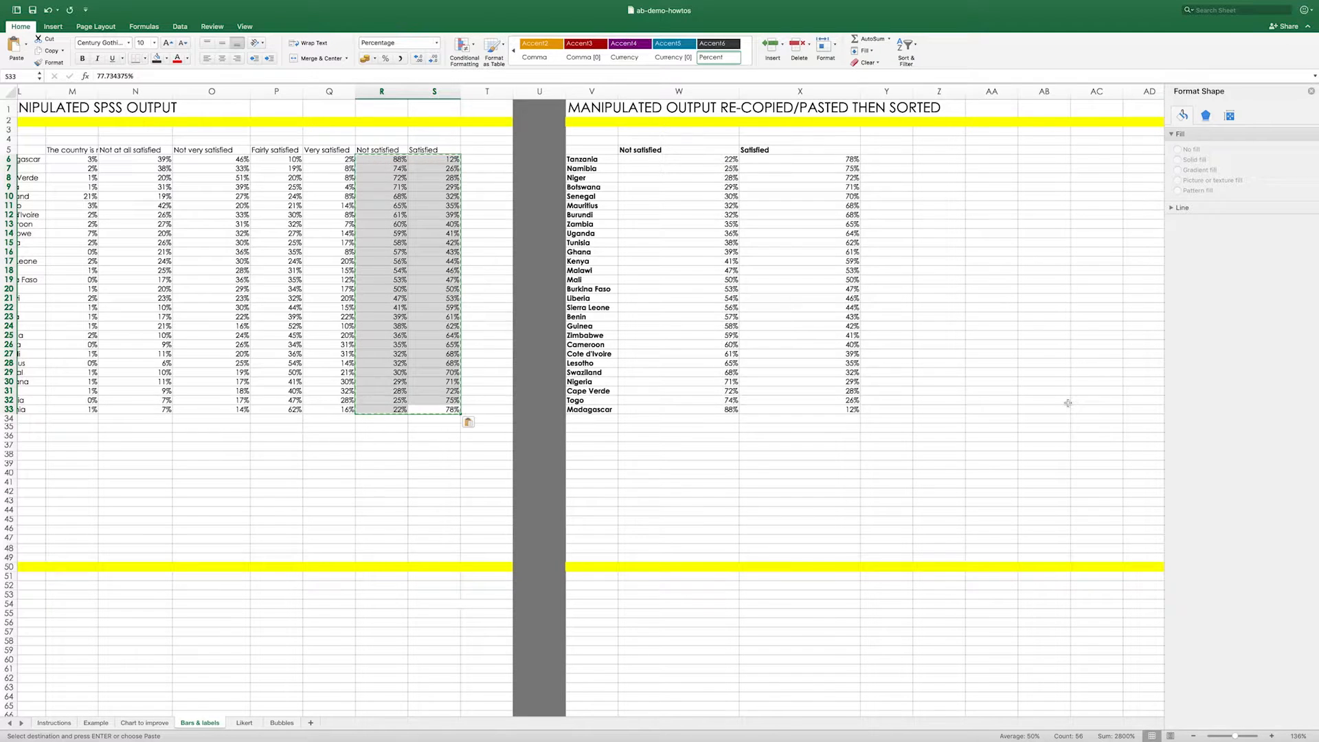
pyautogui.hscroll(-2, 880, 342)
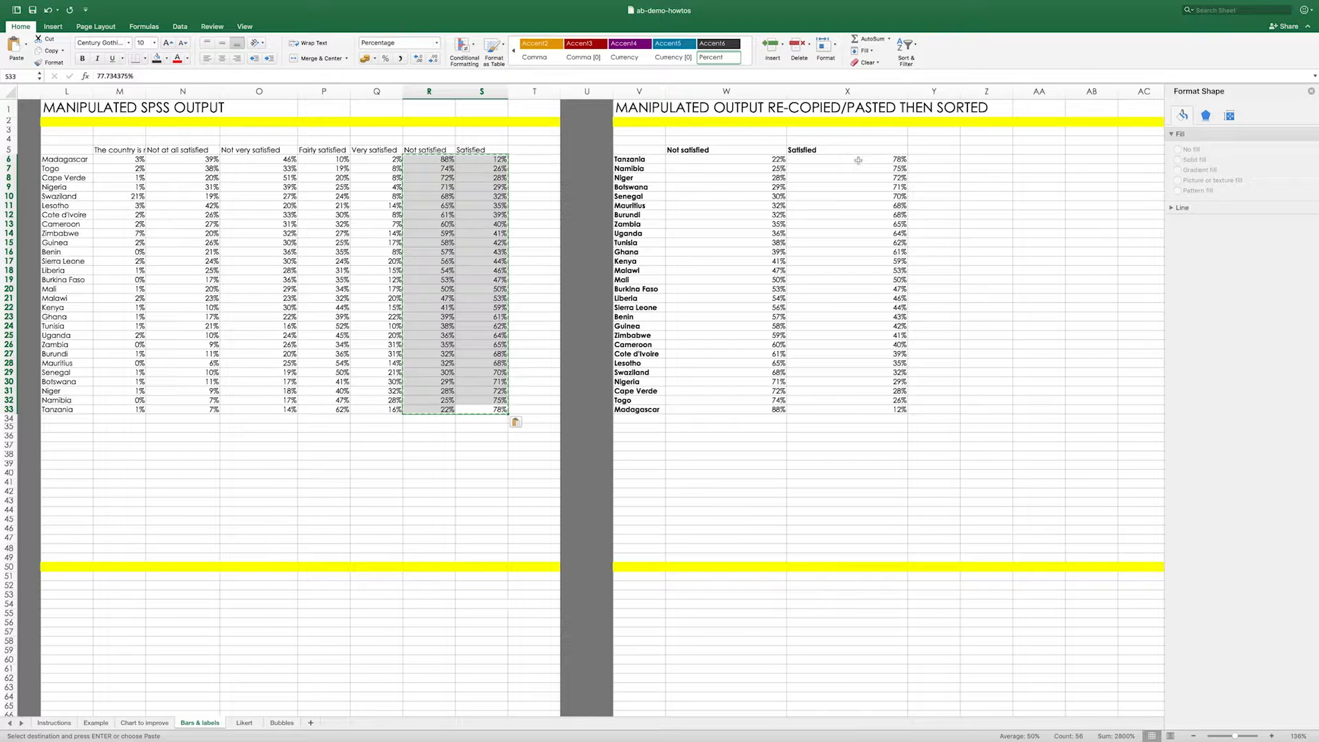
pyautogui.click(567, 153)
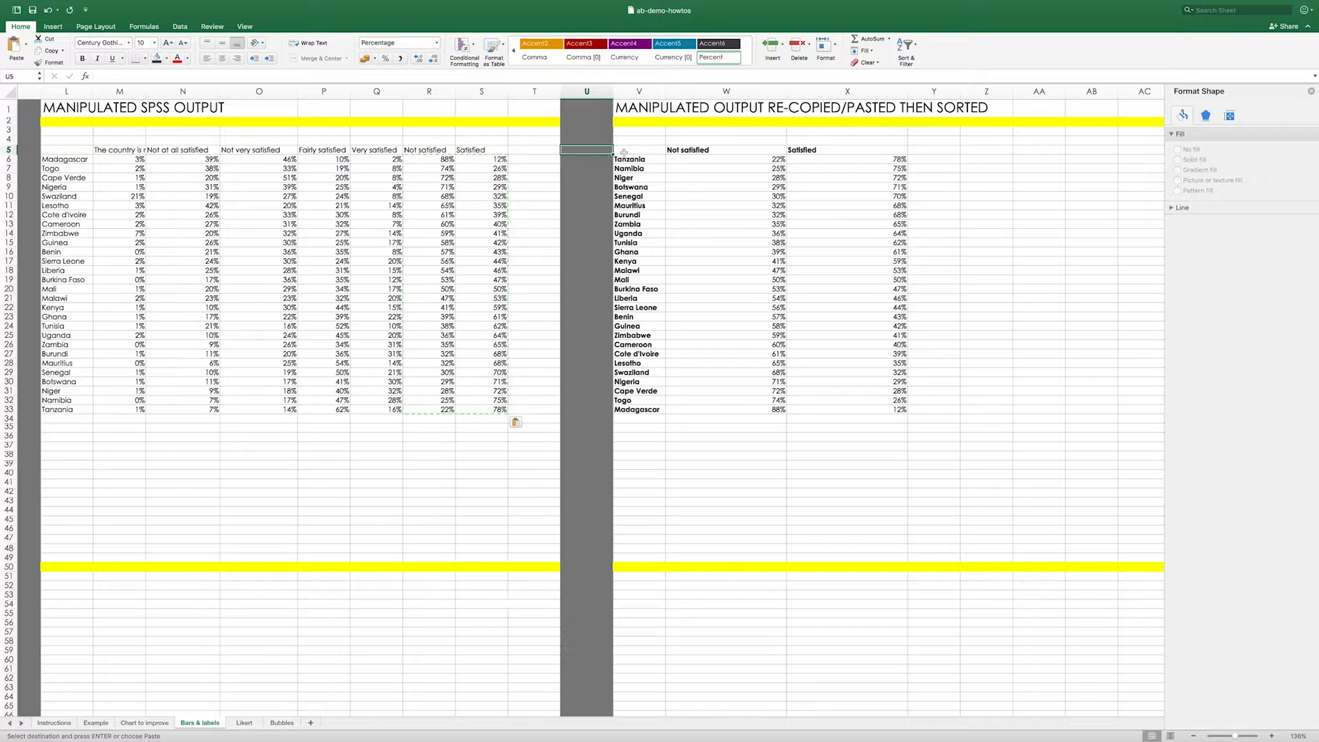
pyautogui.moveTo(632, 150); pyautogui.dragTo(831, 411)
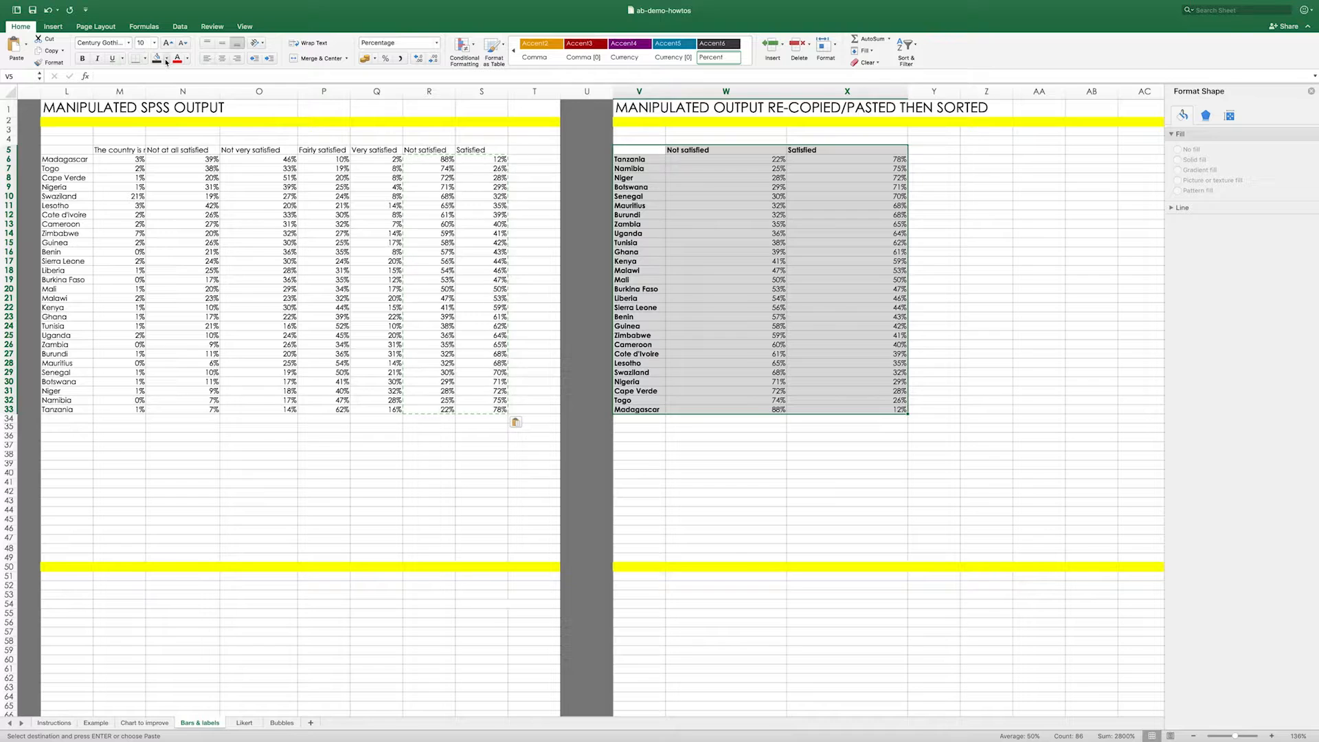
pyautogui.click(166, 61)
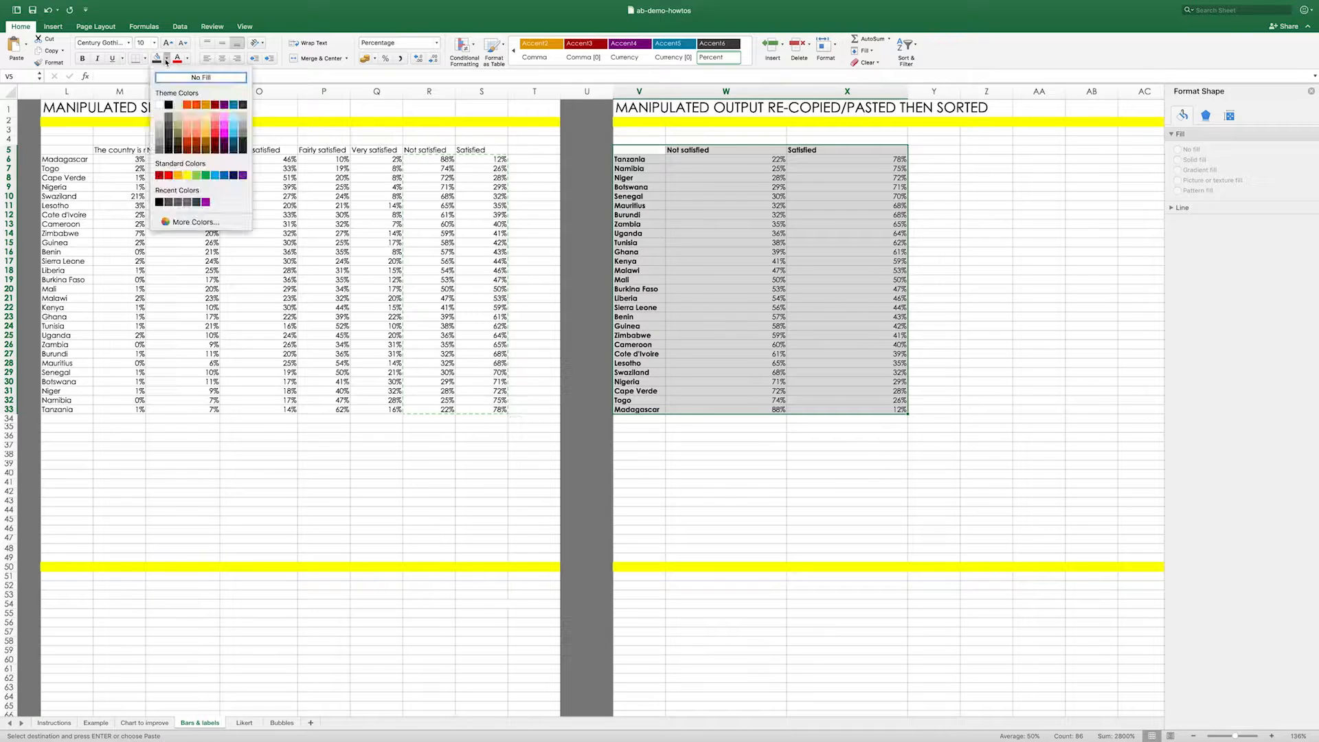
pyautogui.click(178, 112)
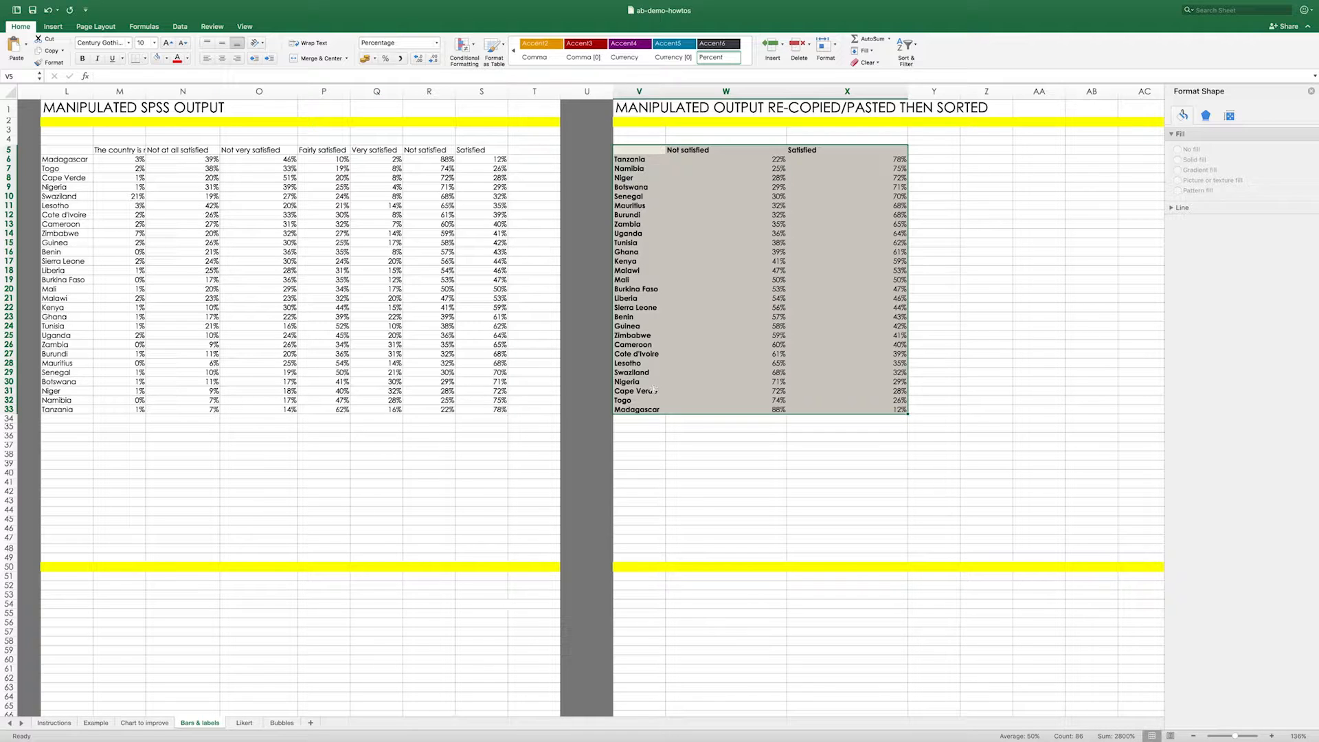
pyautogui.click(739, 172)
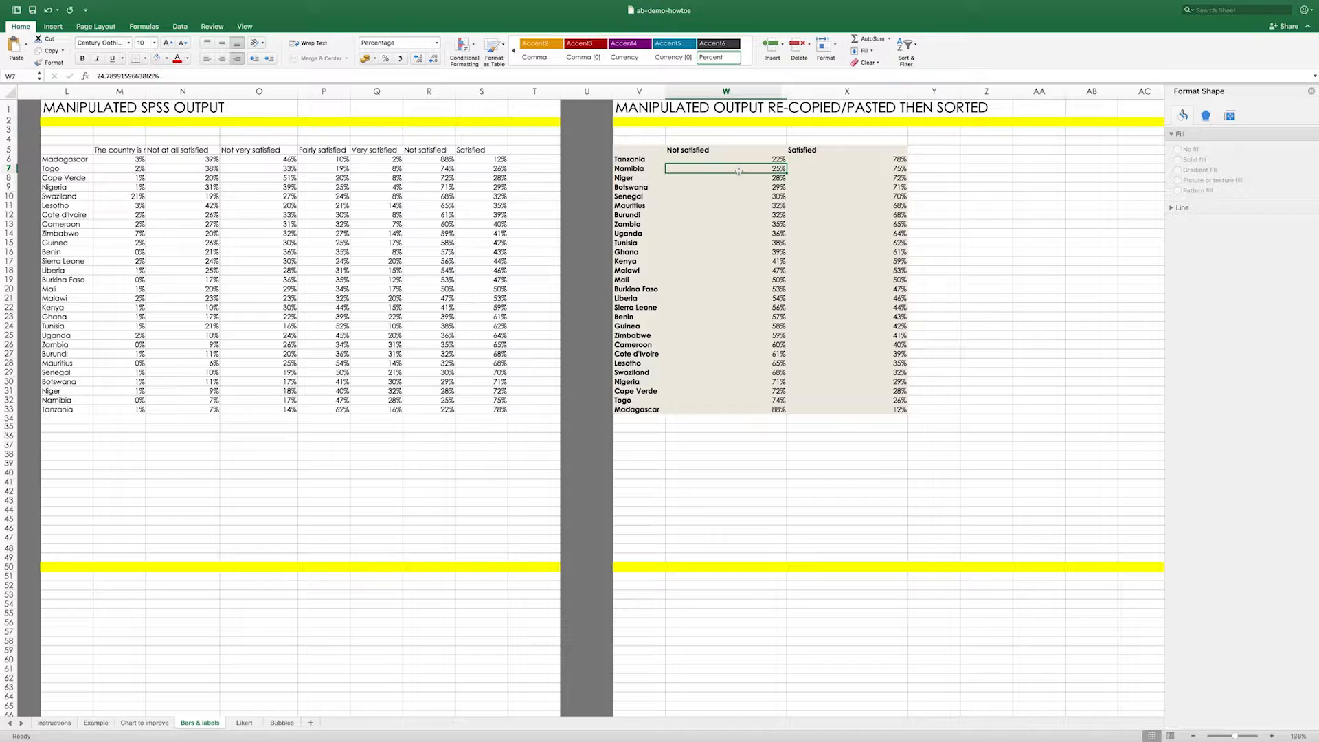
# - Apply solid blue data bars to the sorted table's Not satisfied percentages in W6:W33 using conditional formatting
pyautogui.click(722, 159)
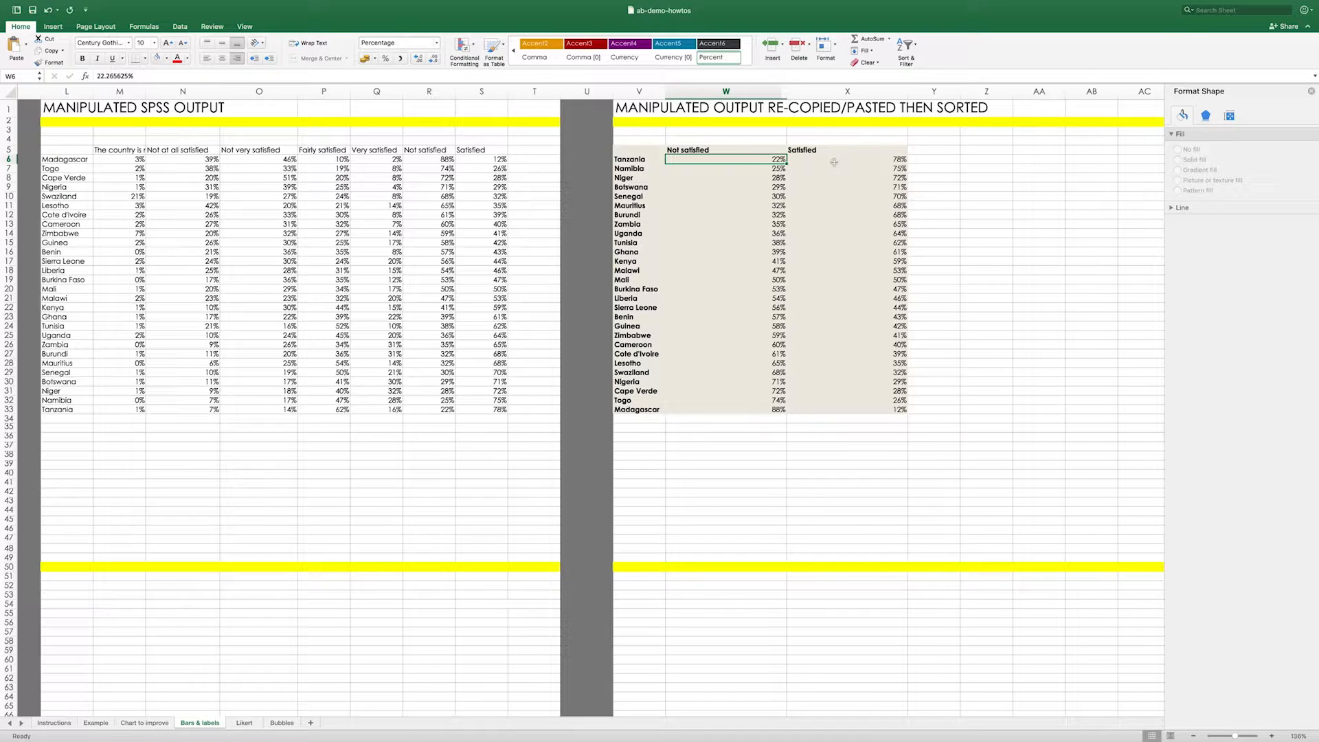
pyautogui.moveTo(699, 160); pyautogui.dragTo(689, 409)
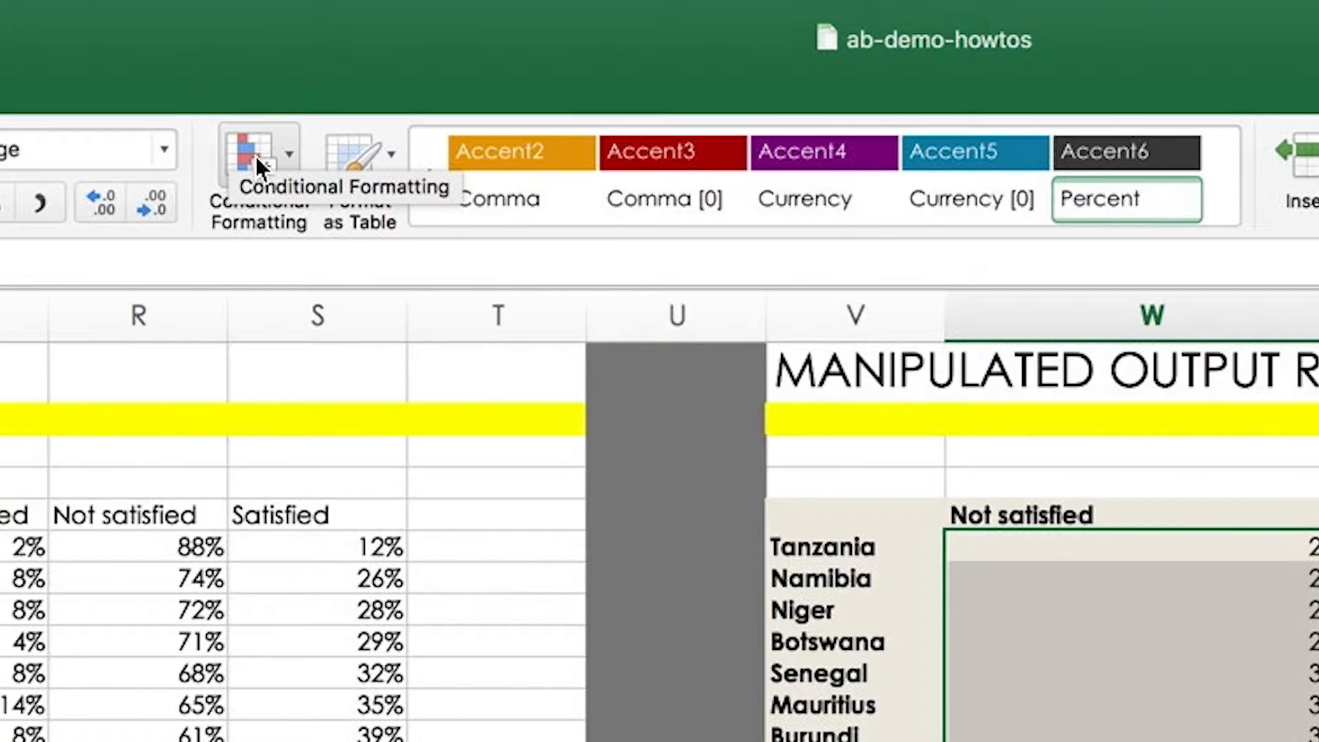
pyautogui.click(463, 46)
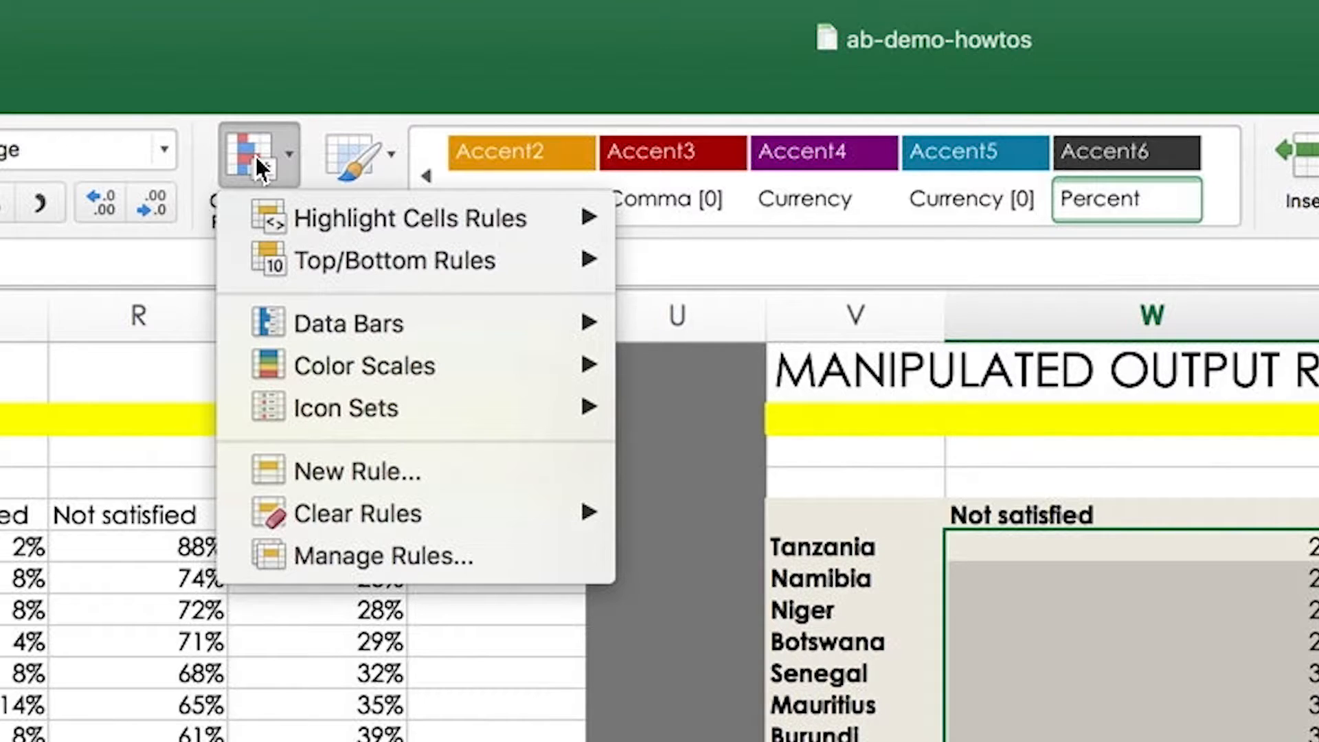
pyautogui.moveTo(336, 319)
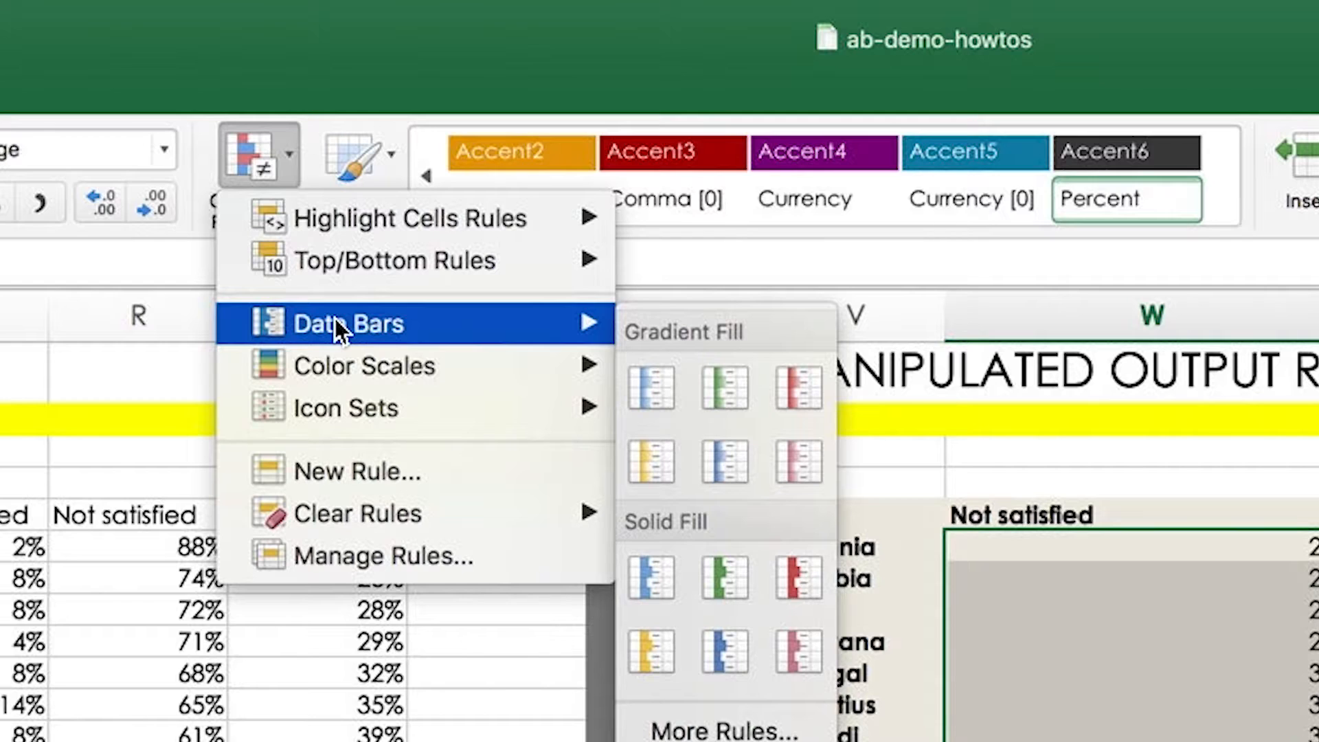
pyautogui.click(654, 575)
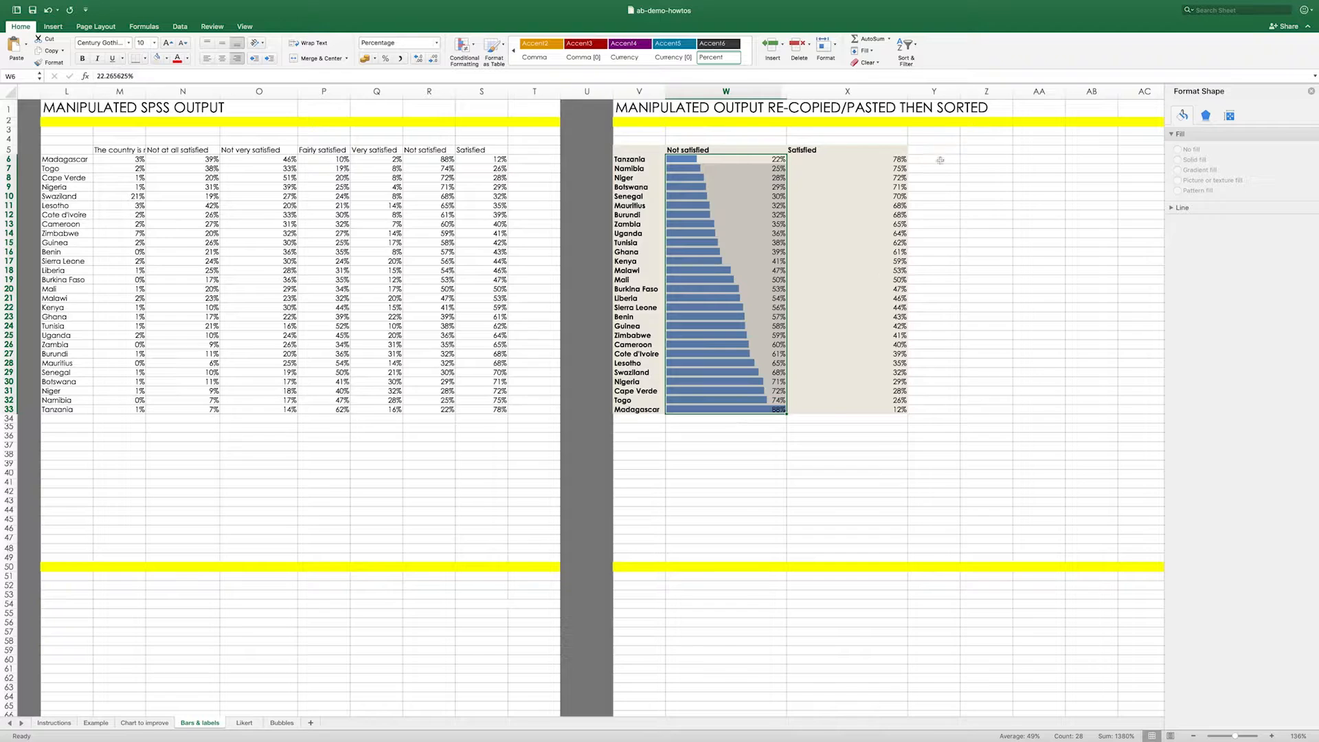
# - Apply solid red data bars to the sorted table's Satisfied percentages in X6:X33 using conditional formatting
pyautogui.click(848, 160)
pyautogui.moveTo(848, 160); pyautogui.dragTo(825, 411)
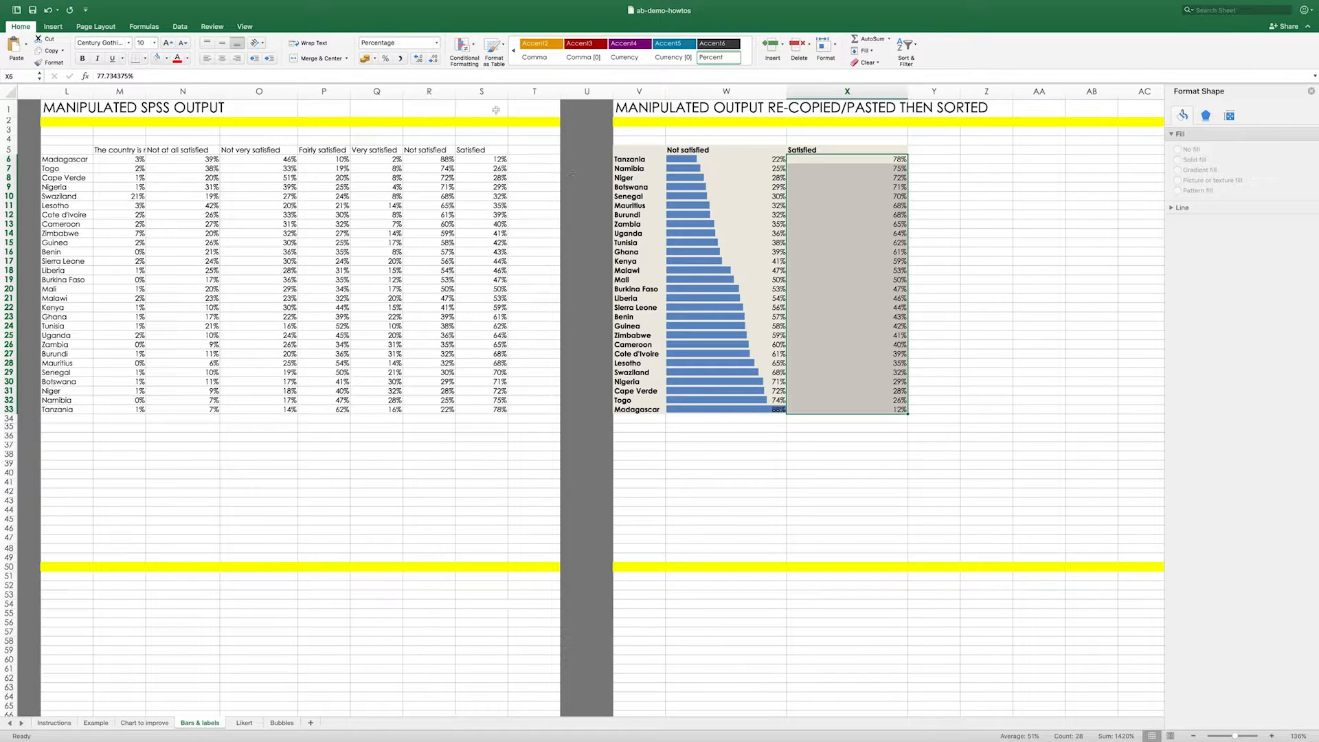
pyautogui.click(463, 46)
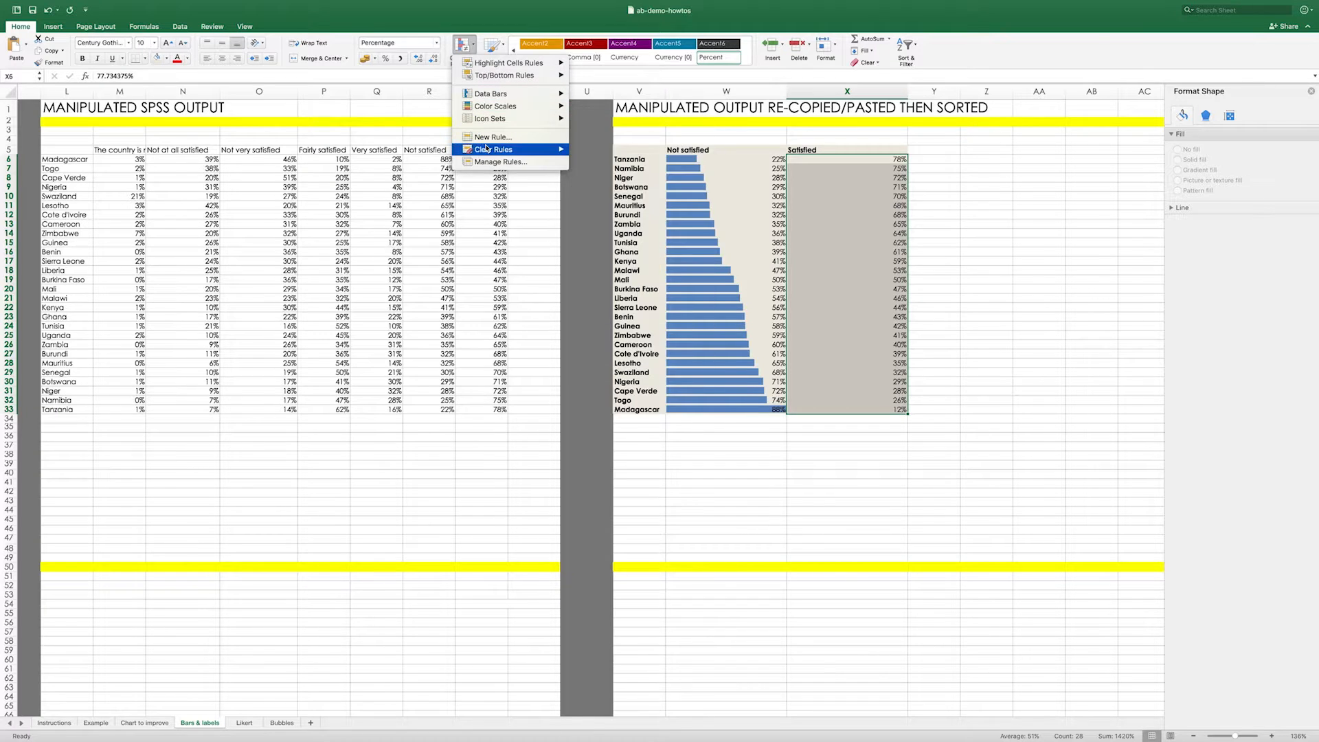
pyautogui.moveTo(492, 95)
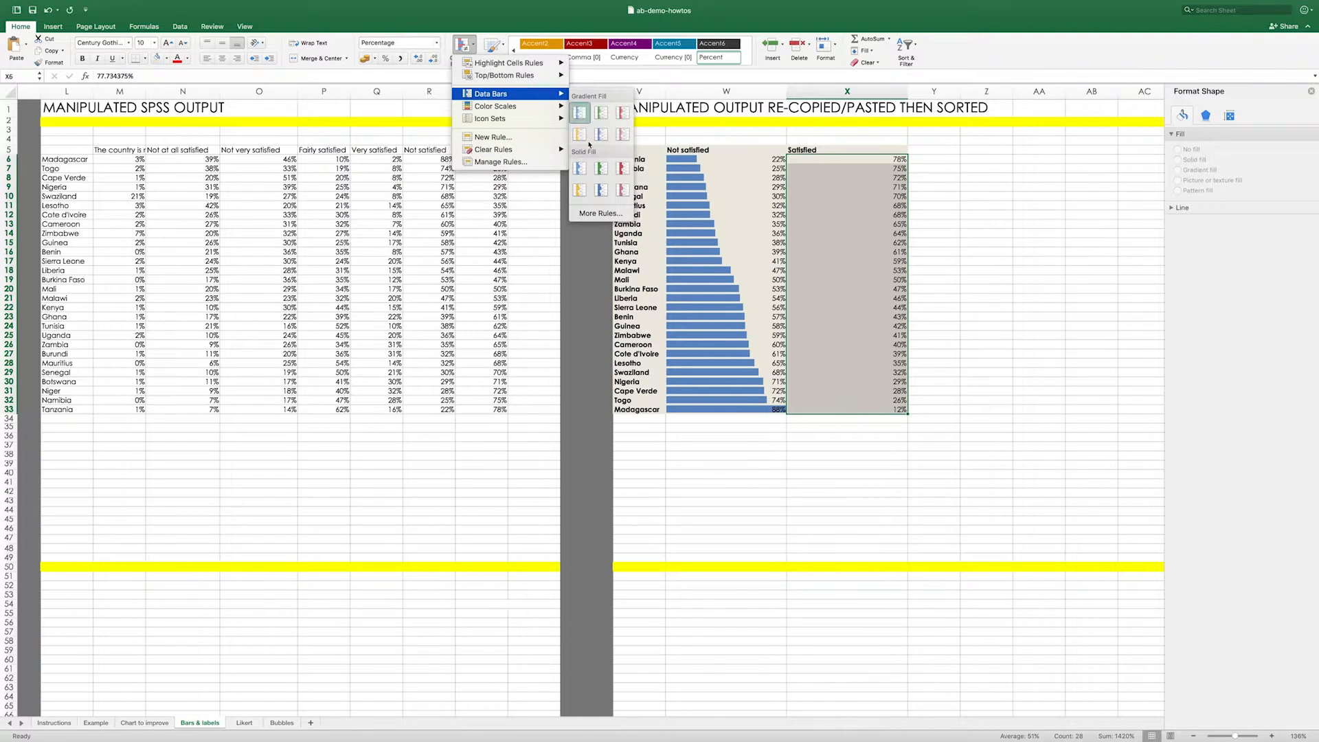
pyautogui.click(624, 170)
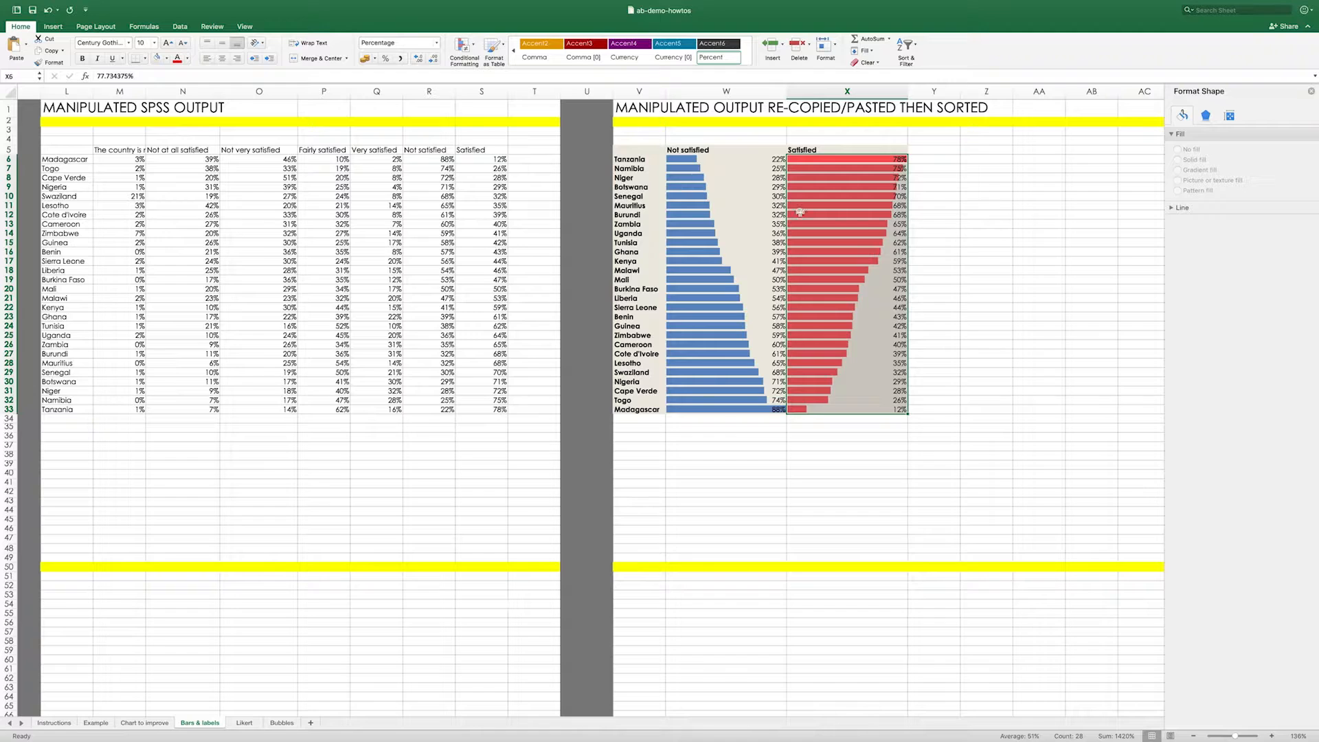
pyautogui.click(978, 250)
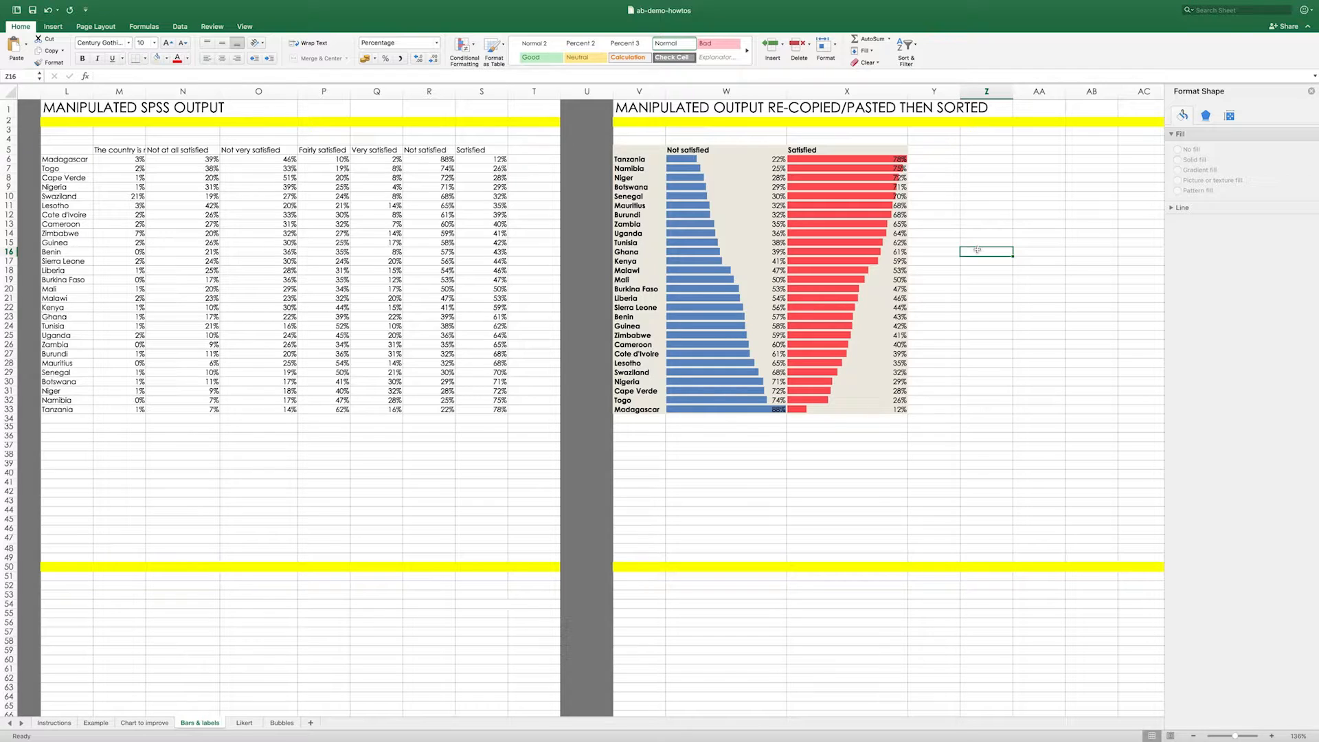
# - Edit the data bar rule on the sorted Not satisfied percentages, W6:W33, to use Number type with minimum 0 and maximum 1
pyautogui.click(1020, 186)
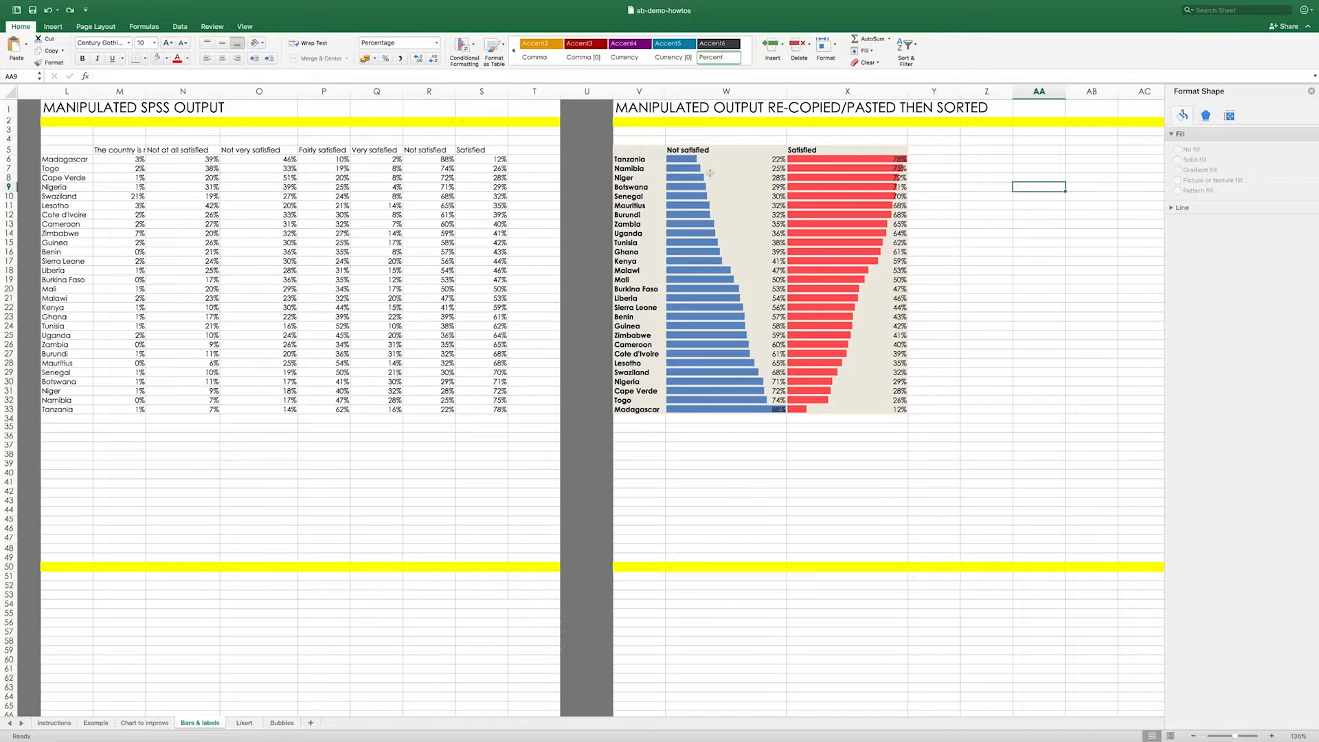
pyautogui.moveTo(739, 156); pyautogui.dragTo(716, 411)
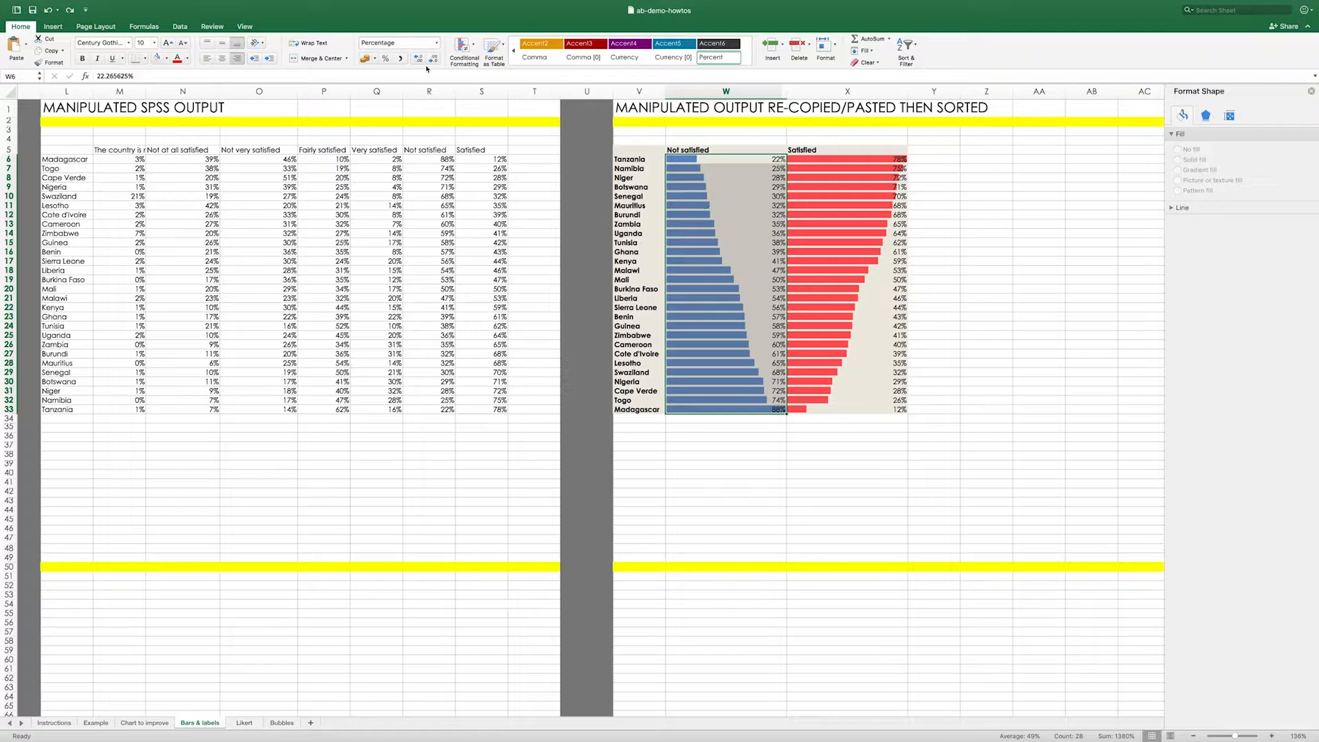
pyautogui.click(470, 60)
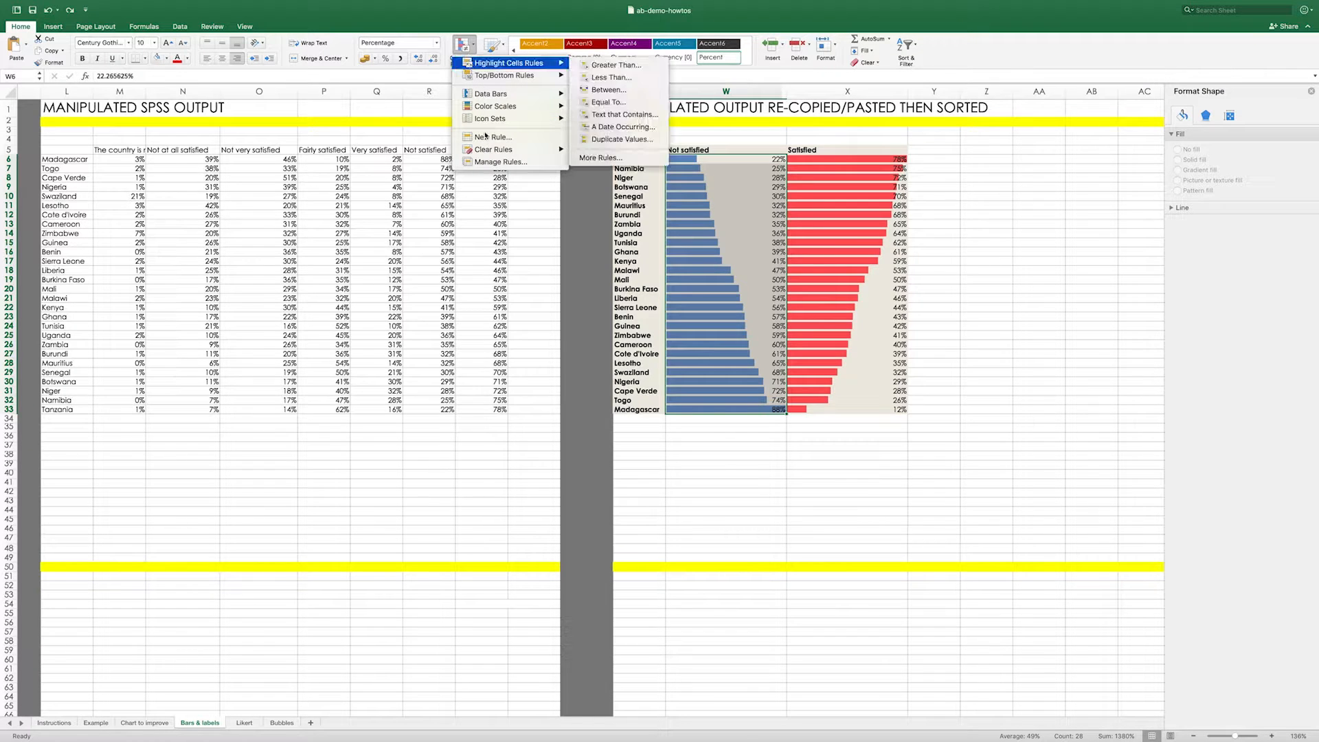
pyautogui.click(488, 162)
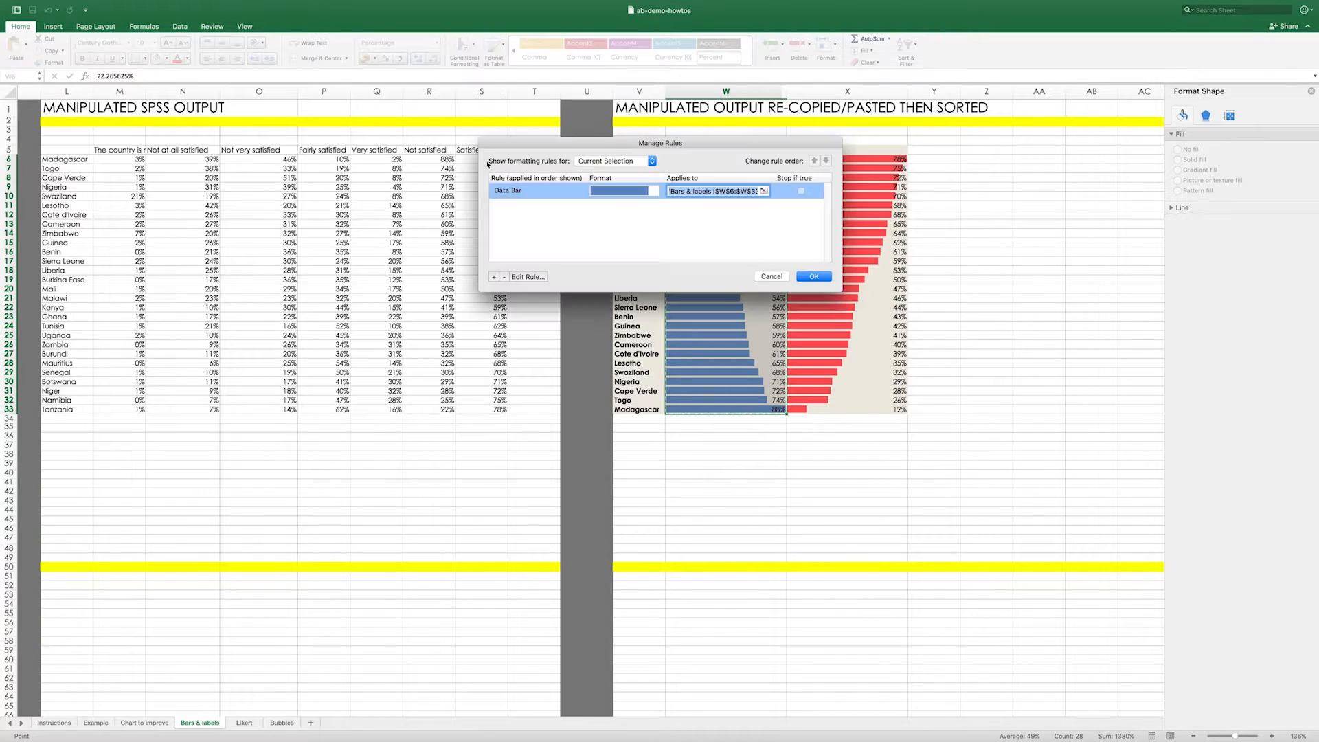
pyautogui.doubleClick(506, 191)
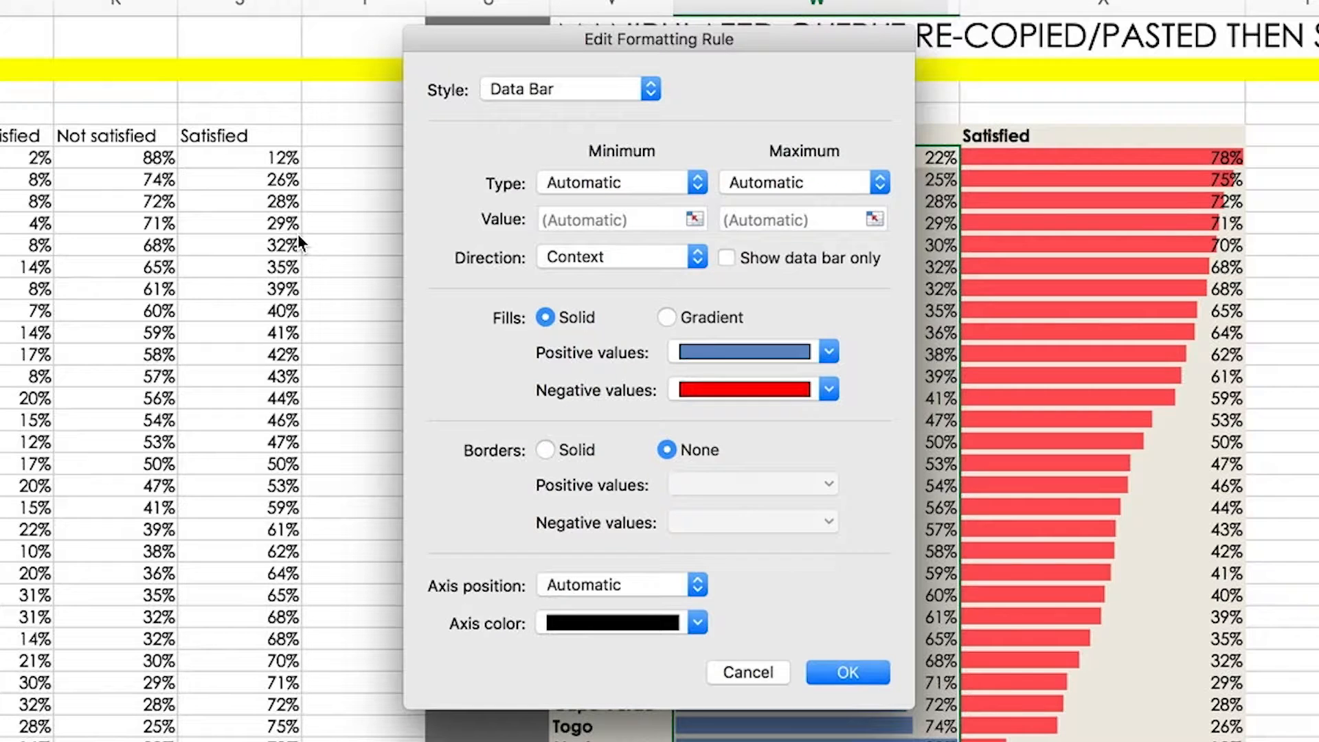
pyautogui.click(569, 187)
pyautogui.click(577, 96)
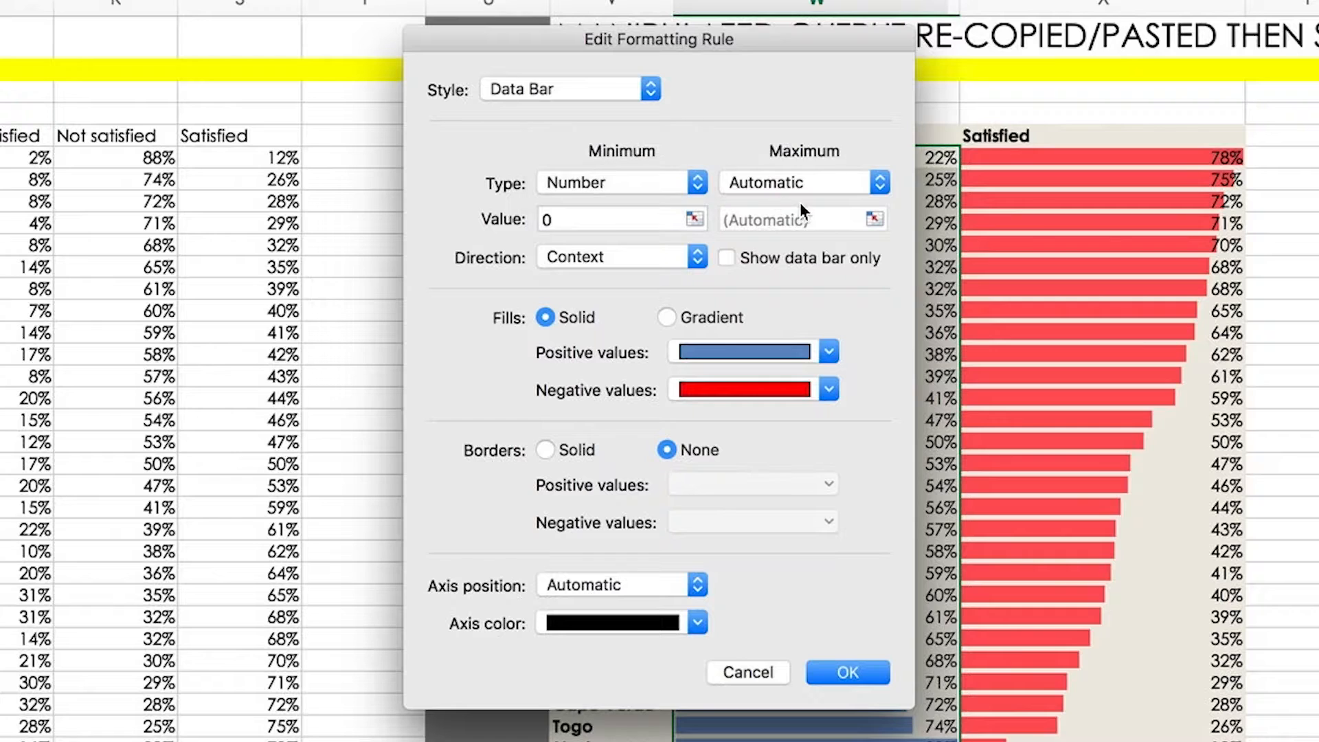
pyautogui.click(797, 184)
pyautogui.click(797, 100)
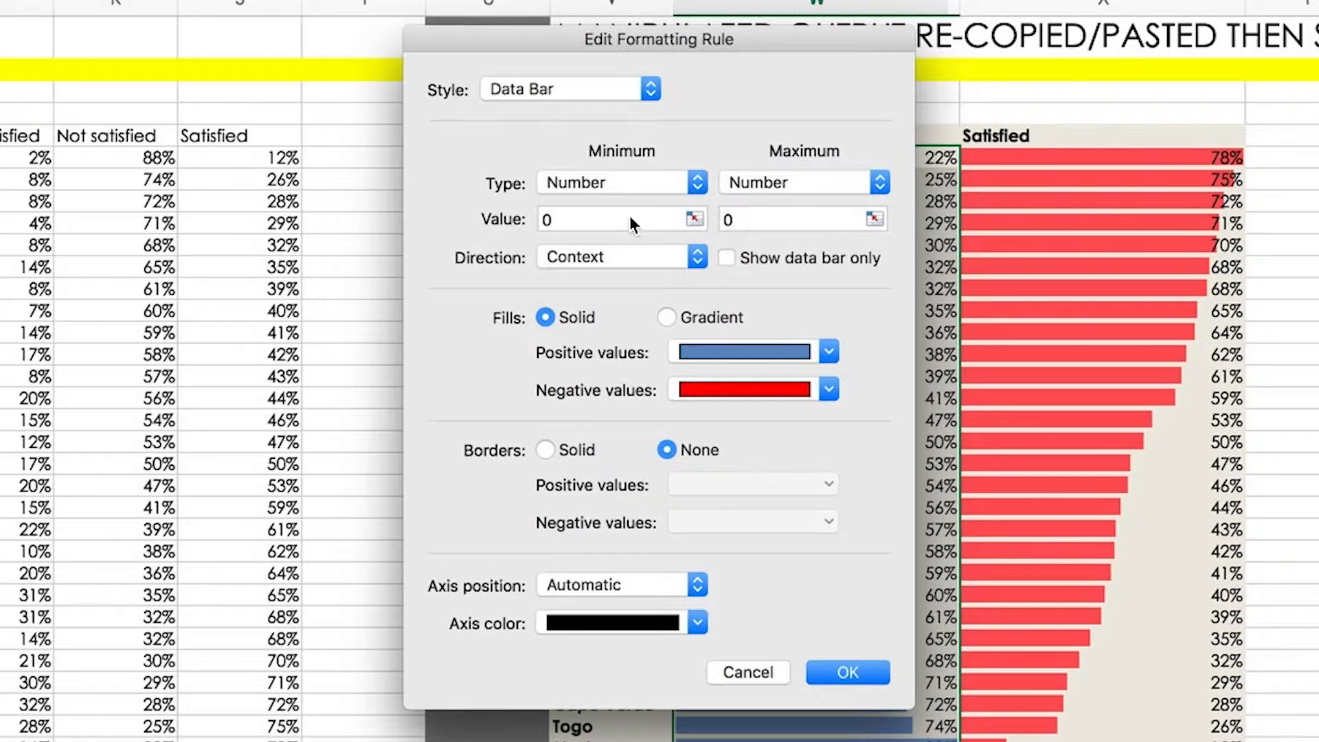
pyautogui.click(758, 222)
pyautogui.press('BackSpace')
pyautogui.write('1')
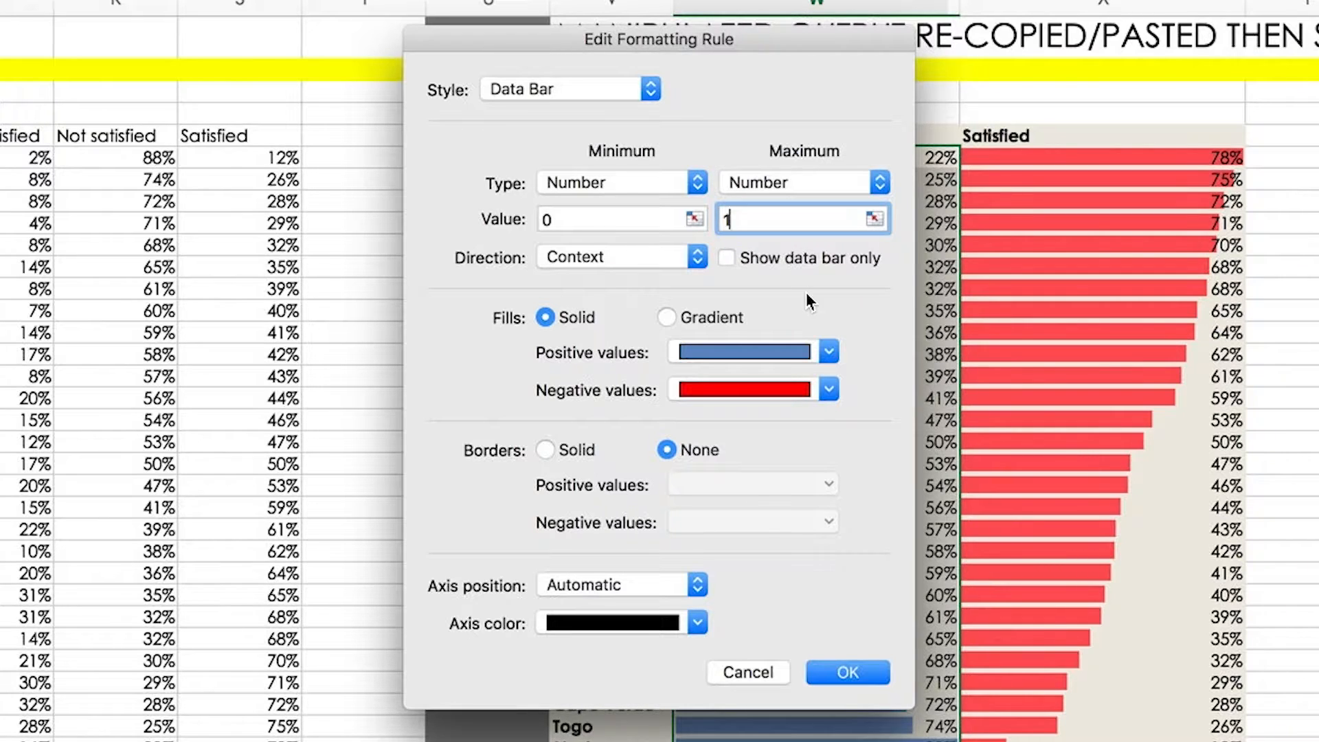
# - Give the Not satisfied data bars an orange-red positive fill and a Right to Left direction, and apply the rule
pyautogui.click(701, 353)
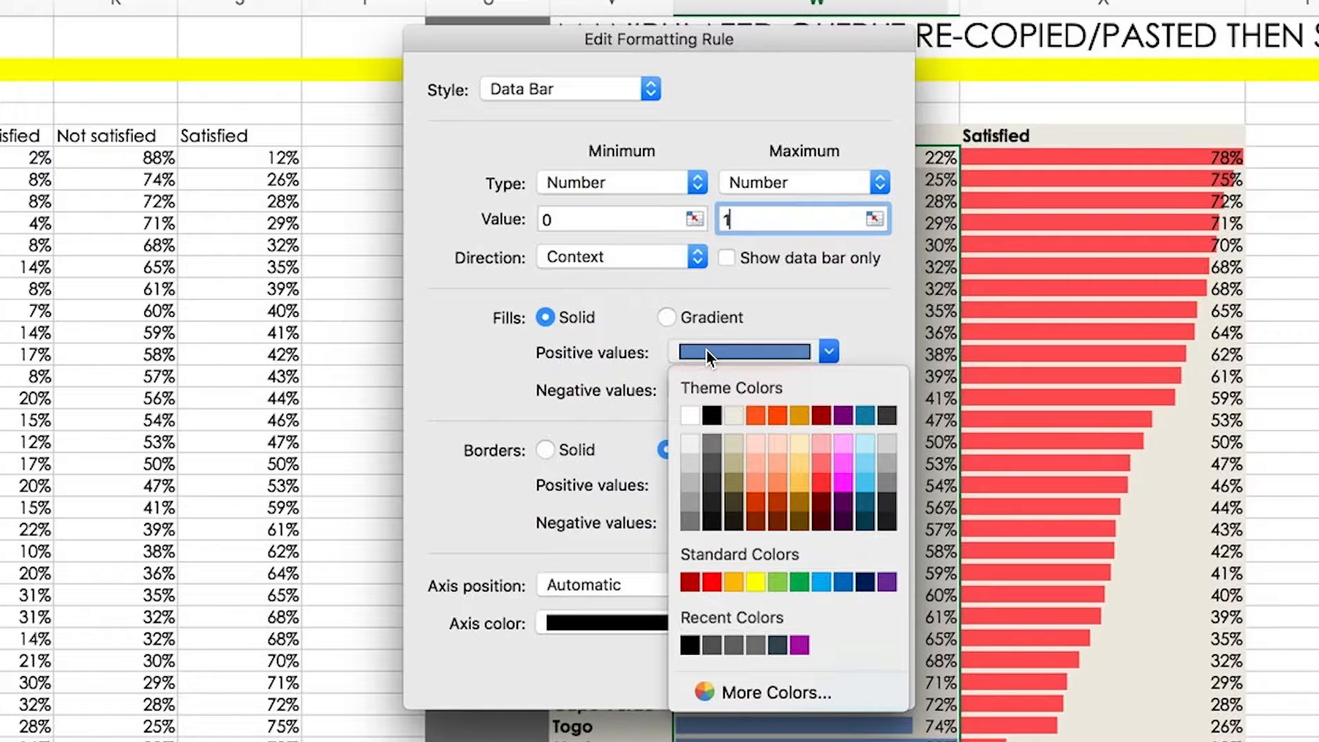
pyautogui.click(777, 419)
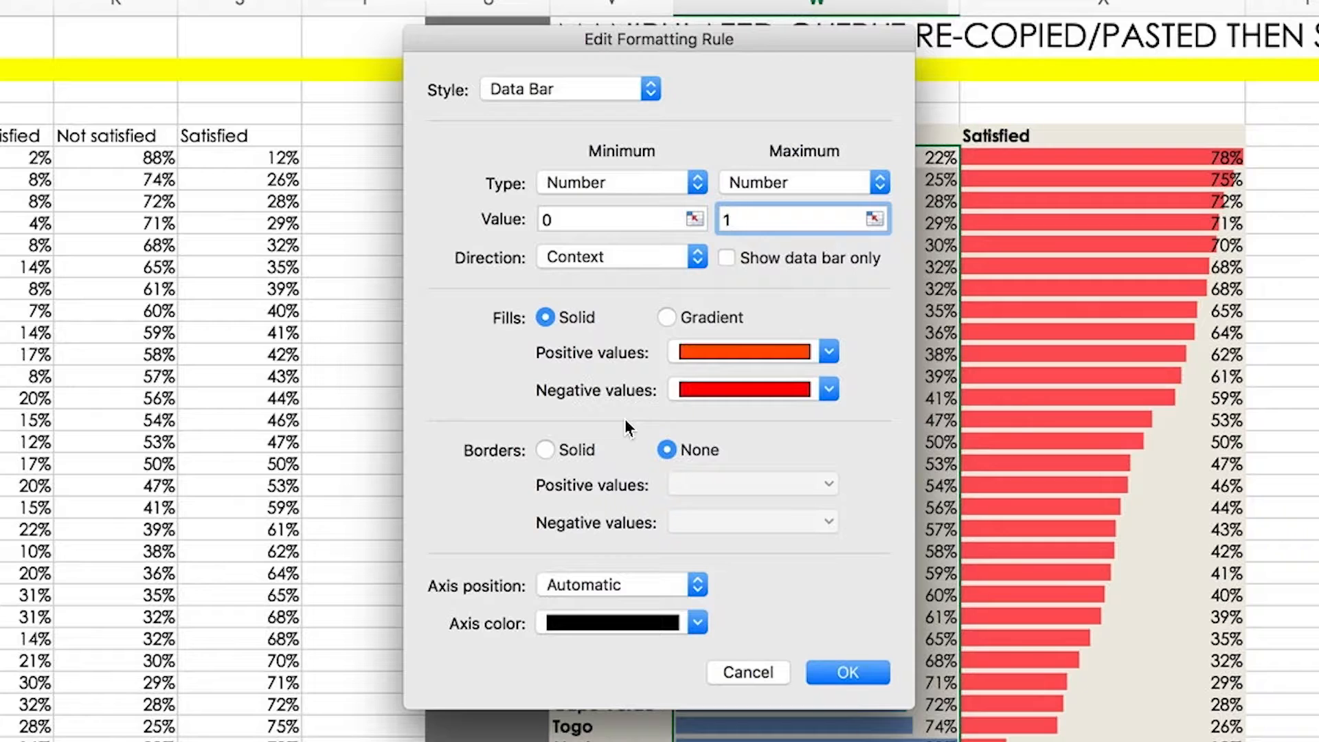
pyautogui.click(618, 257)
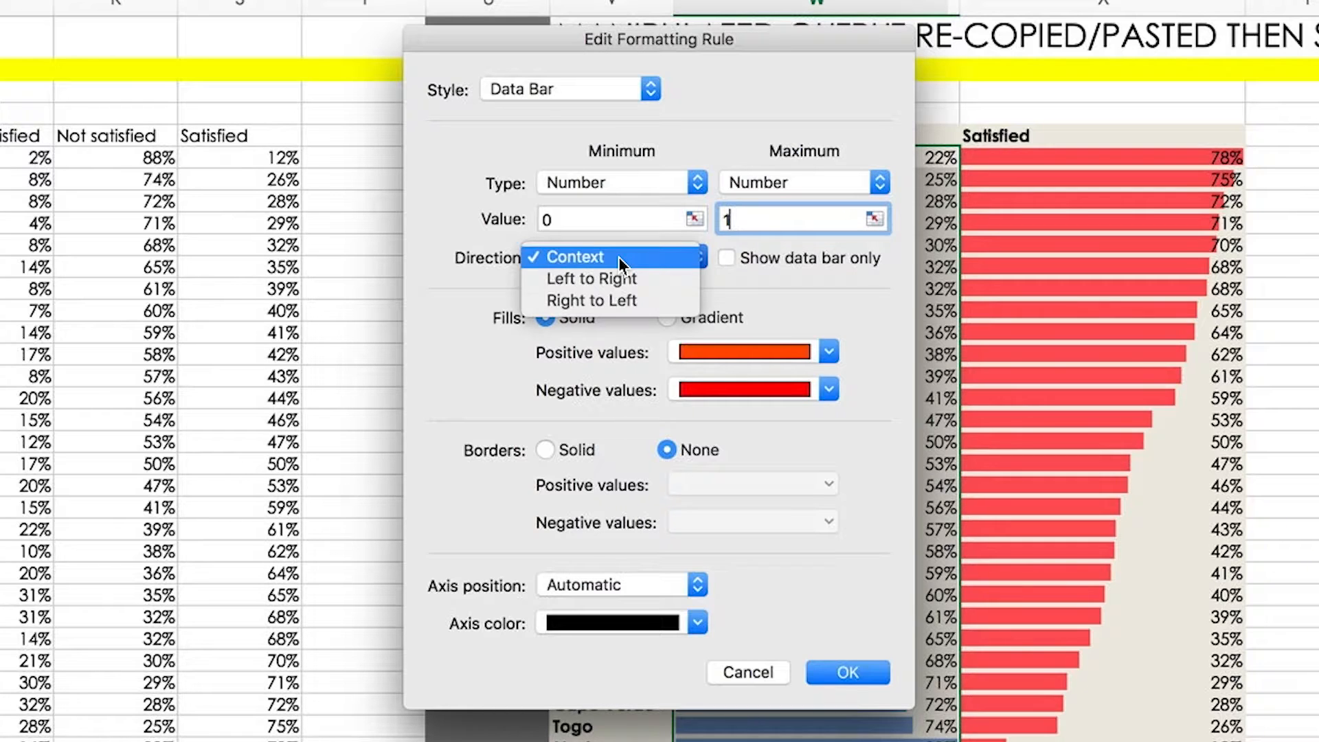
pyautogui.click(583, 301)
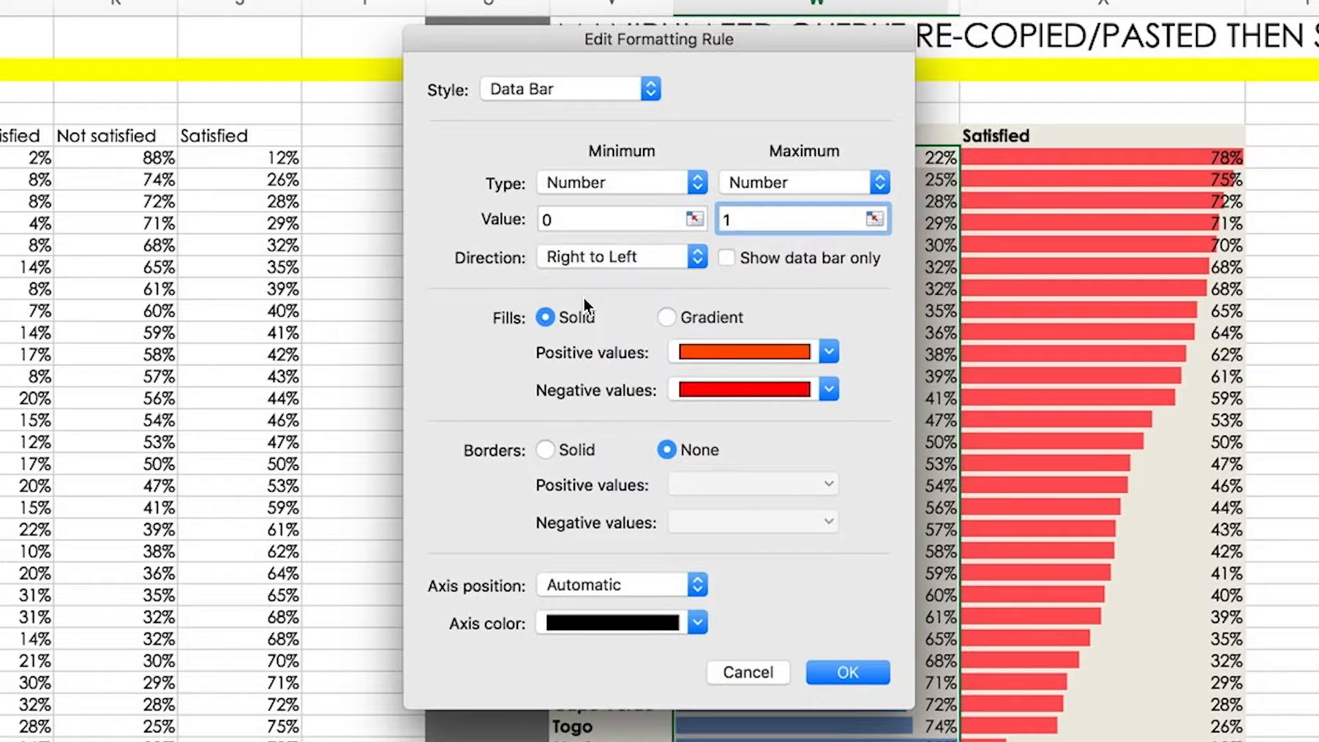
pyautogui.click(867, 670)
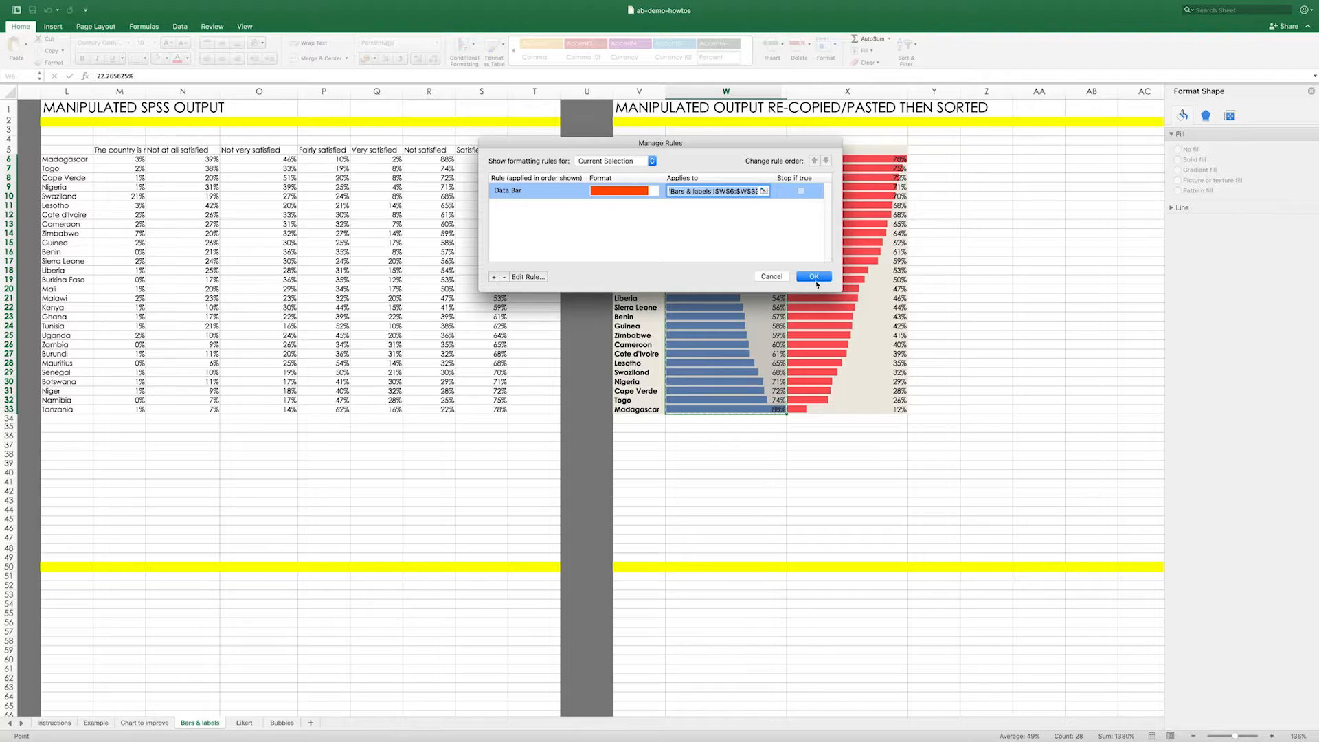
pyautogui.click(816, 277)
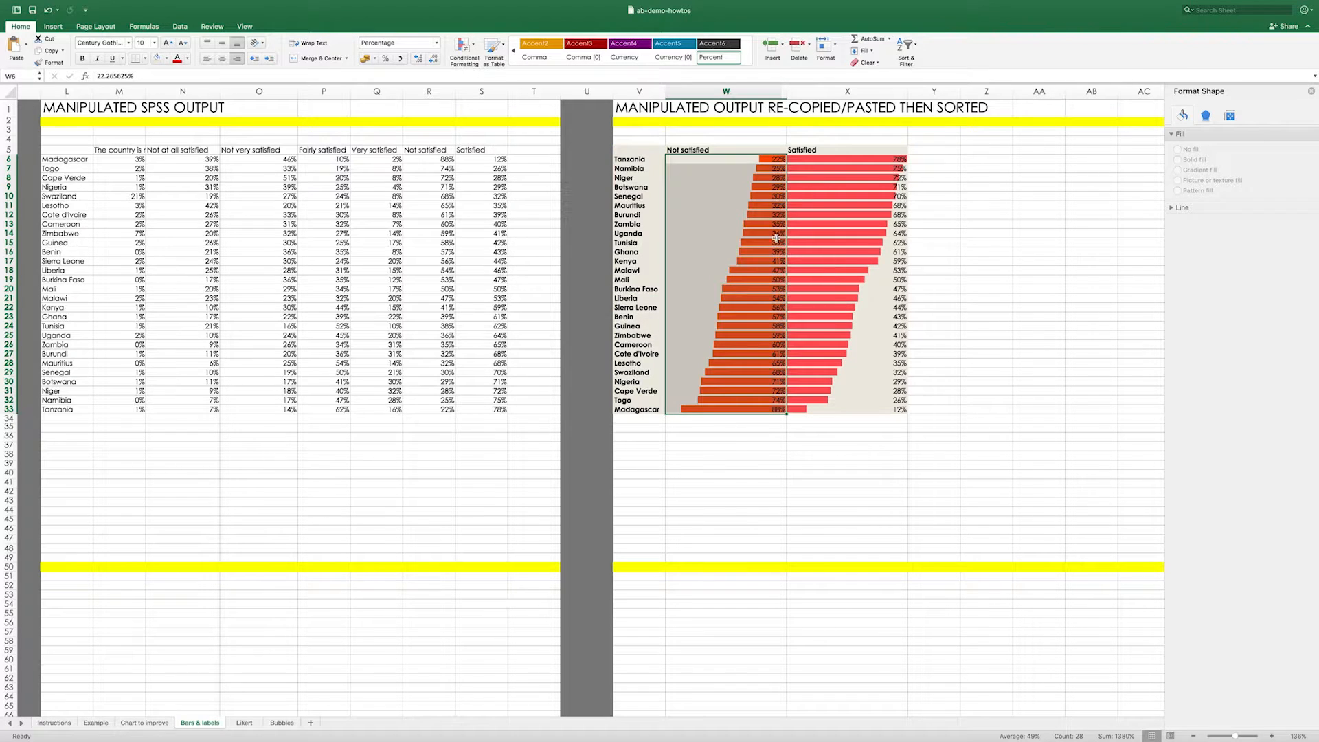
# - Left-align the Not satisfied percentages in W6:W33
pyautogui.click(756, 445)
pyautogui.moveTo(773, 408); pyautogui.dragTo(780, 161)
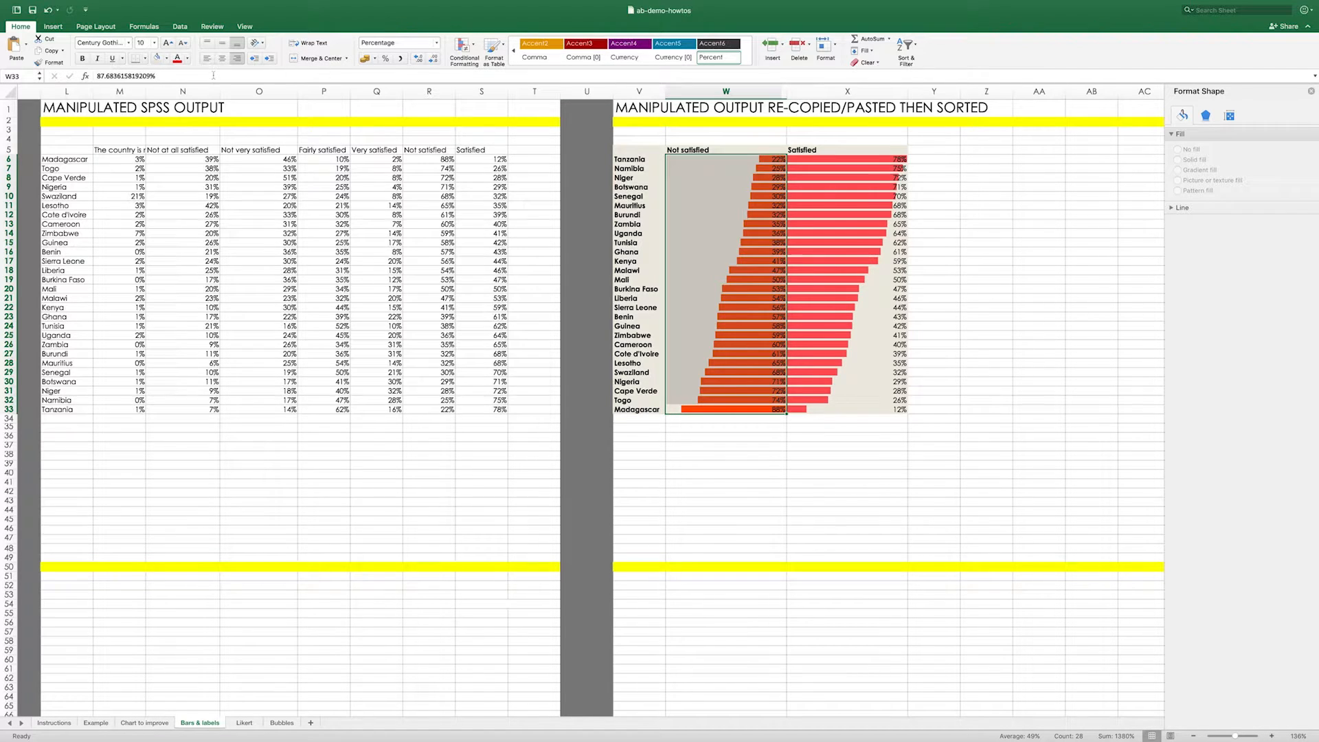
pyautogui.click(207, 61)
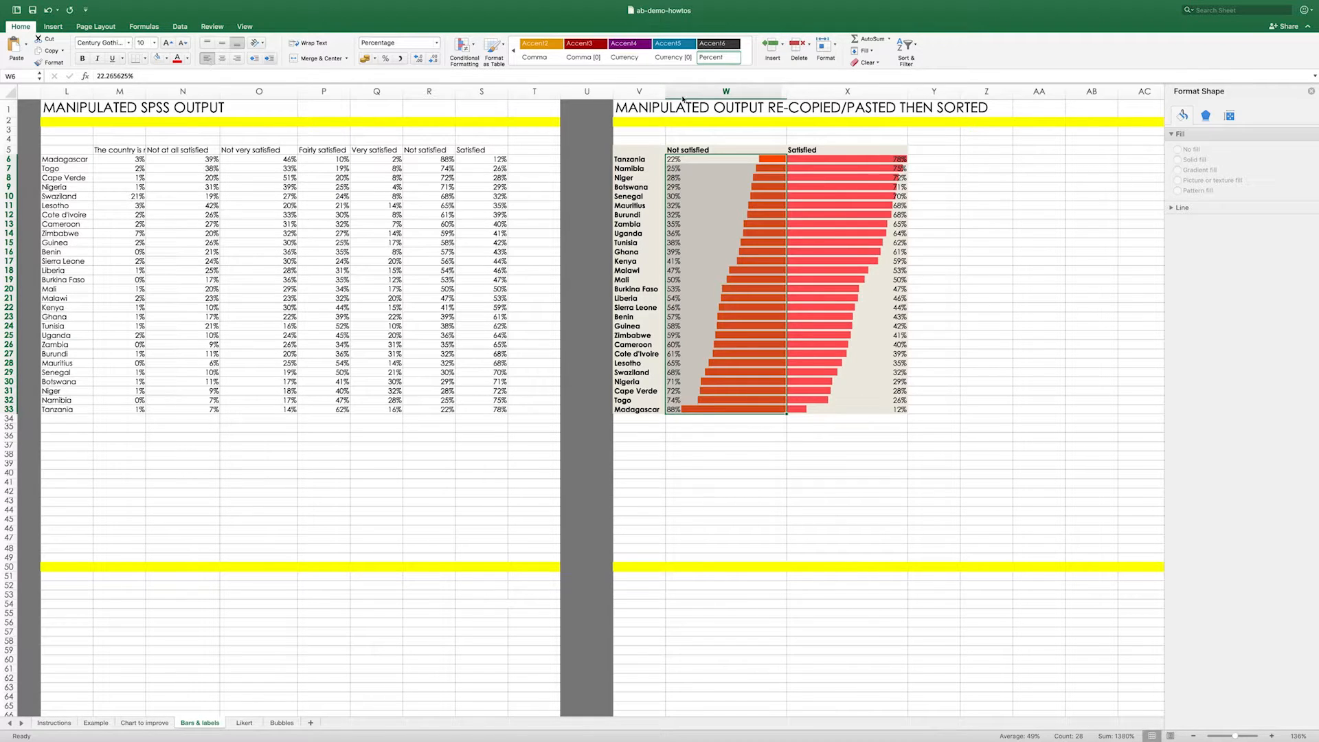
# - Open the conditional formatting rules manager and show the formatting rules for This Sheet
pyautogui.click(864, 160)
pyautogui.moveTo(865, 160); pyautogui.dragTo(836, 409)
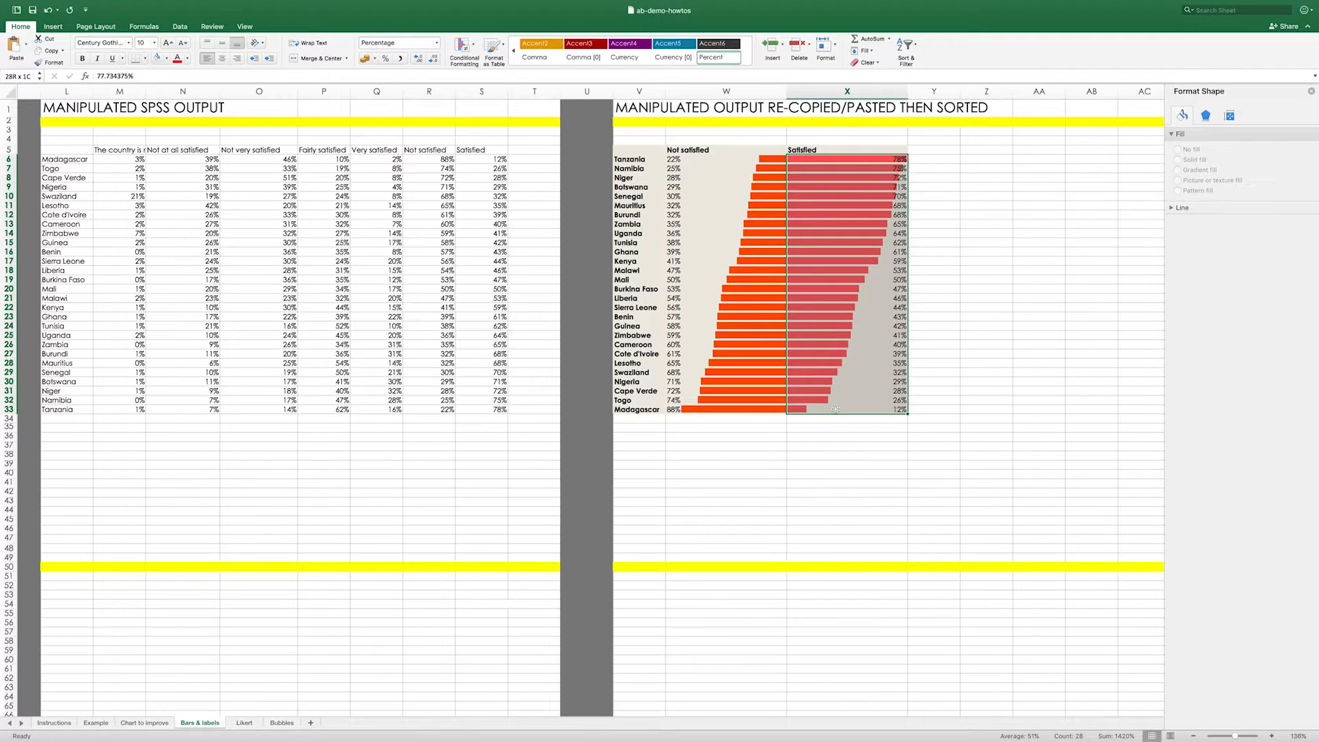
pyautogui.click(939, 242)
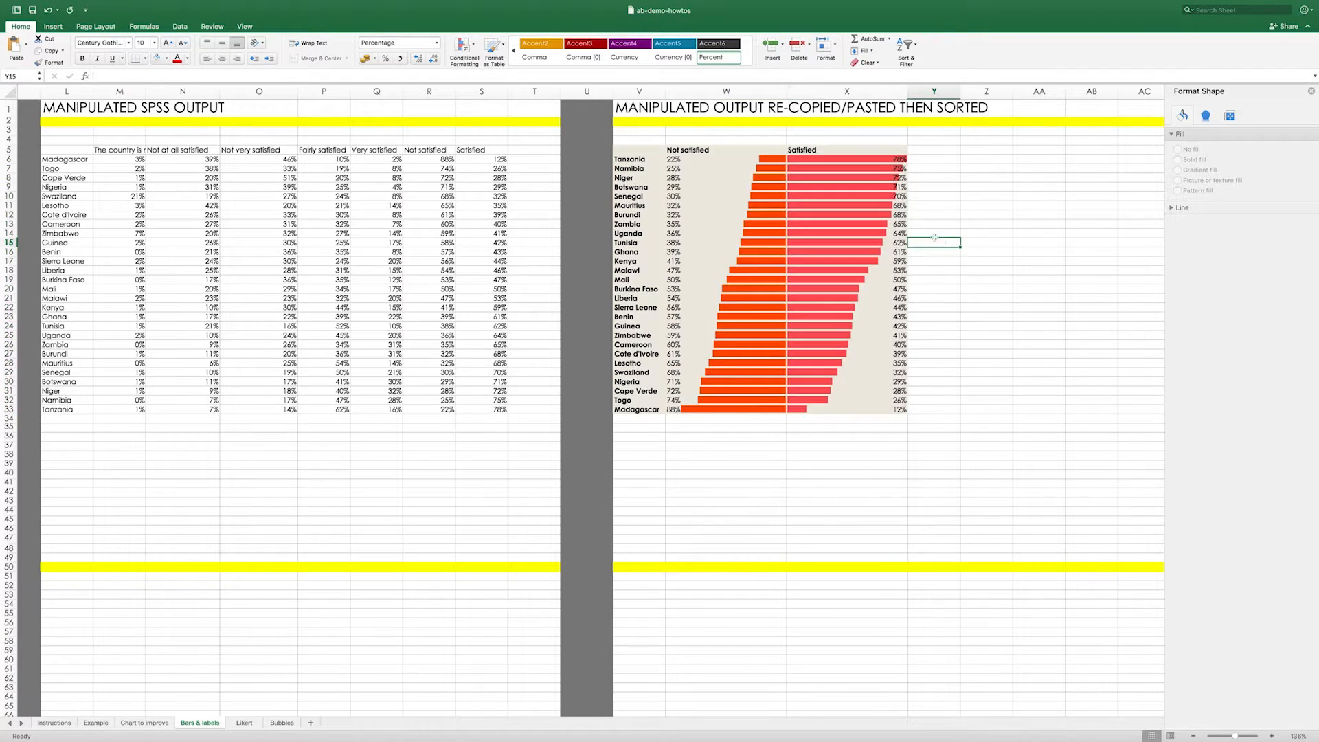
pyautogui.click(458, 51)
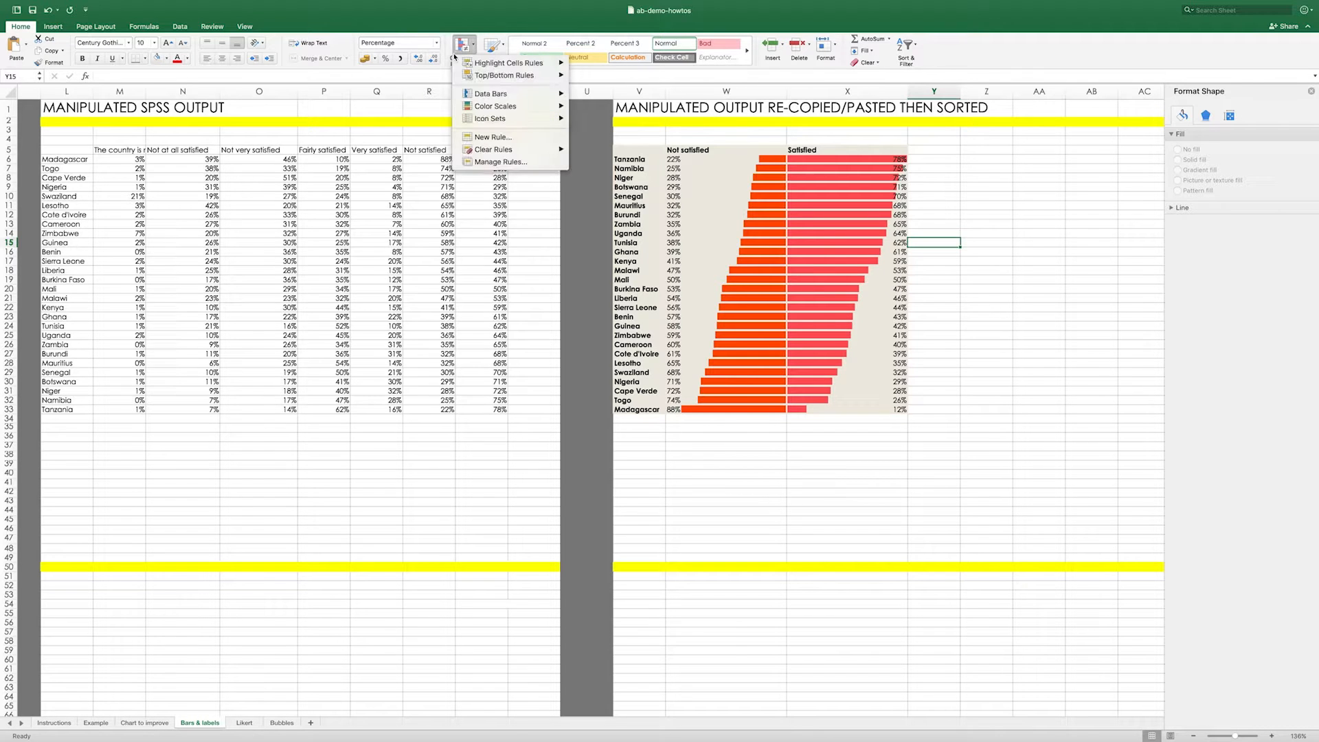
pyautogui.click(496, 162)
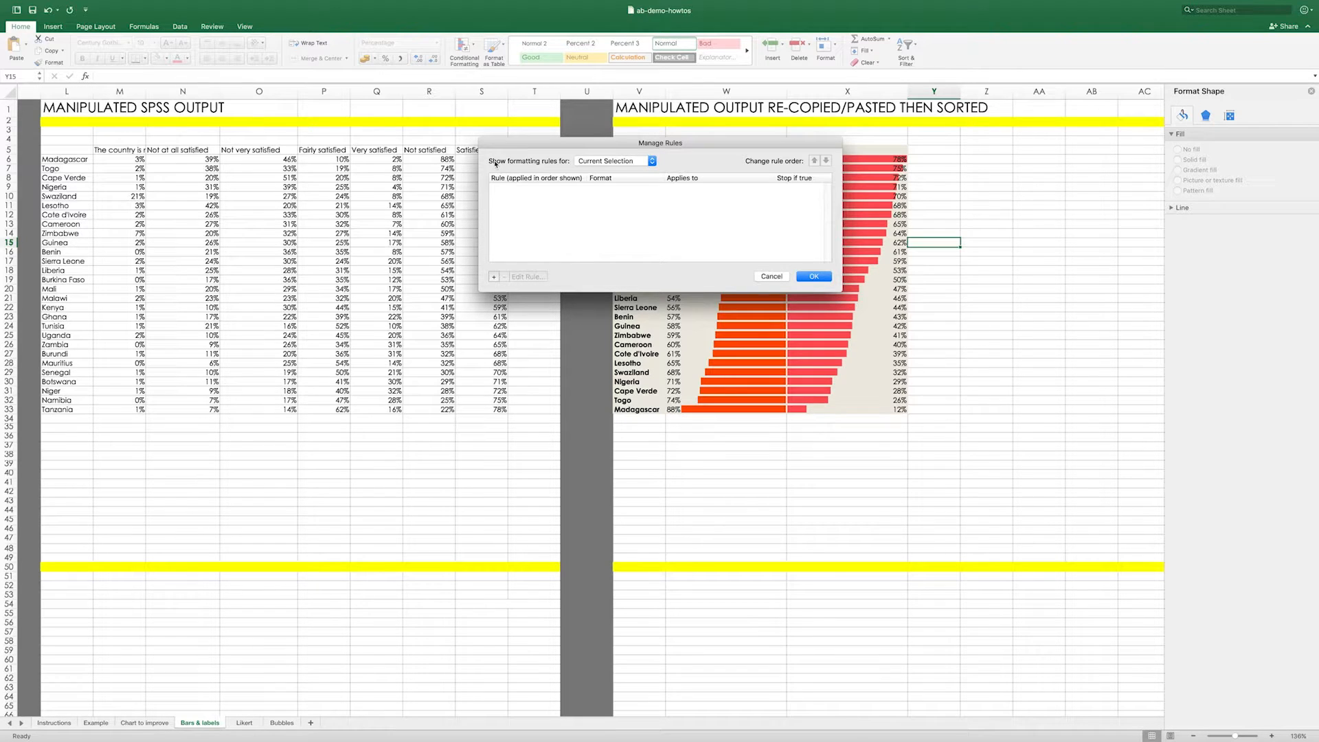
pyautogui.click(609, 163)
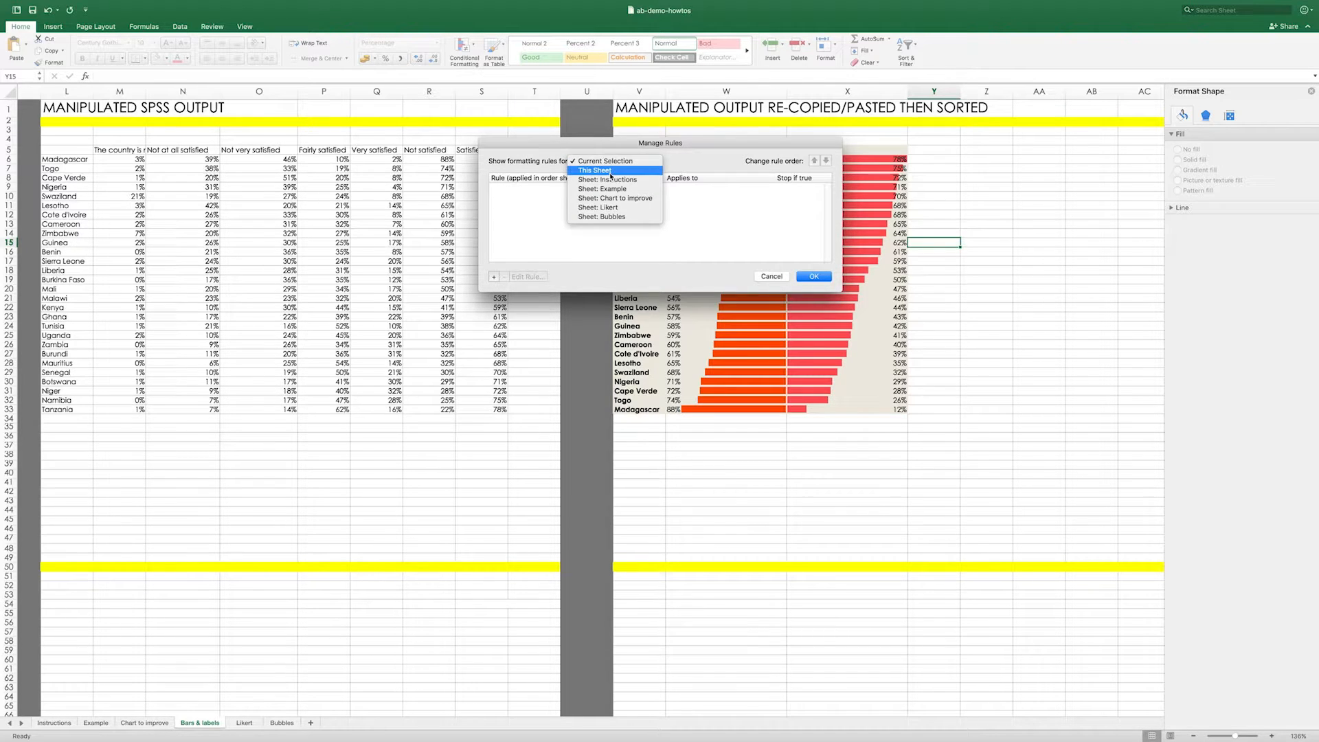
pyautogui.click(603, 170)
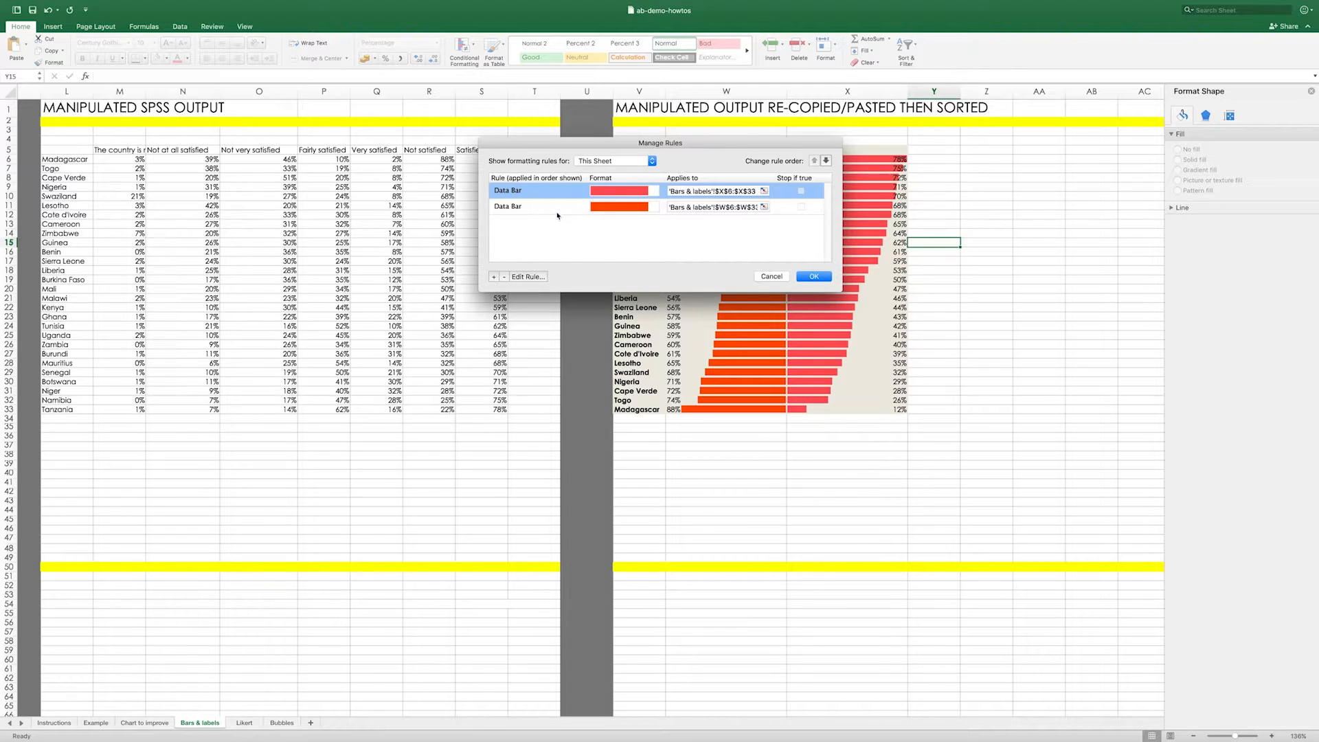
# - Edit the Satisfied data bar rule for X6:X33 to use Number type with minimum 0 and maximum 1
pyautogui.doubleClick(522, 196)
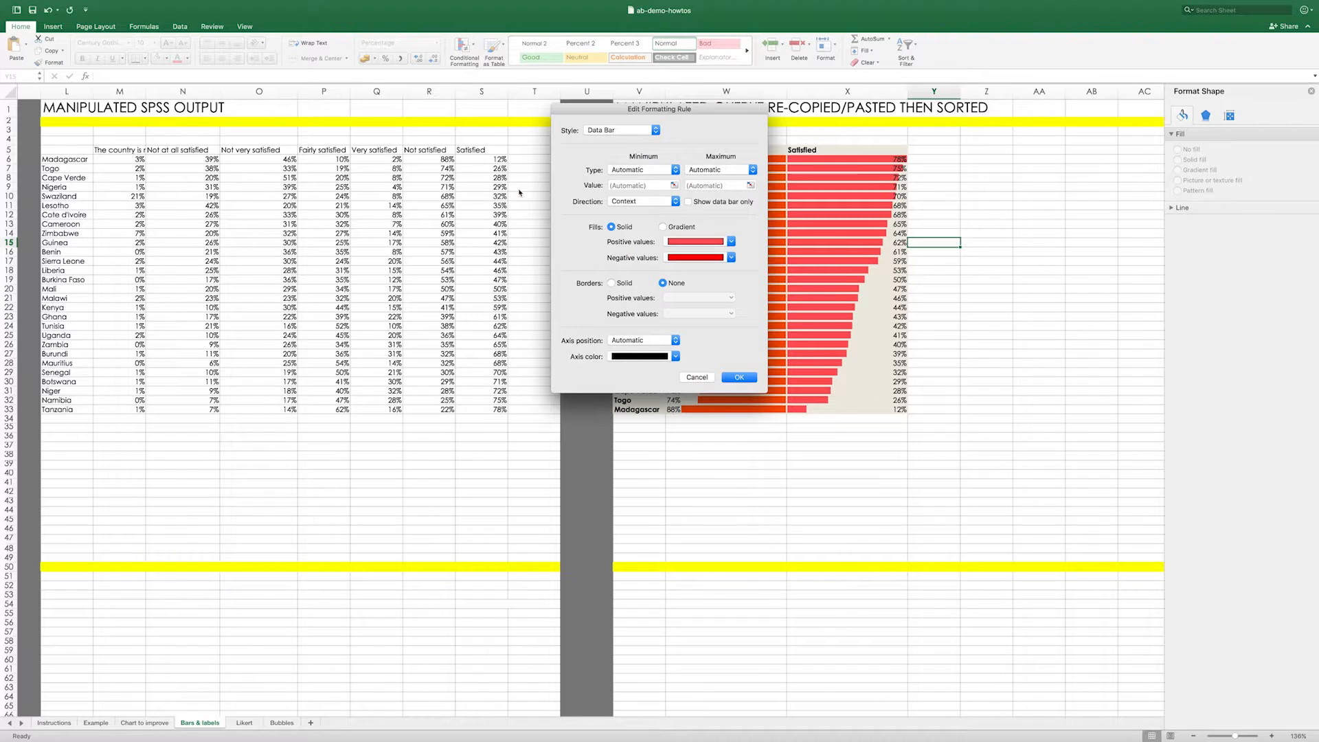
pyautogui.click(626, 168)
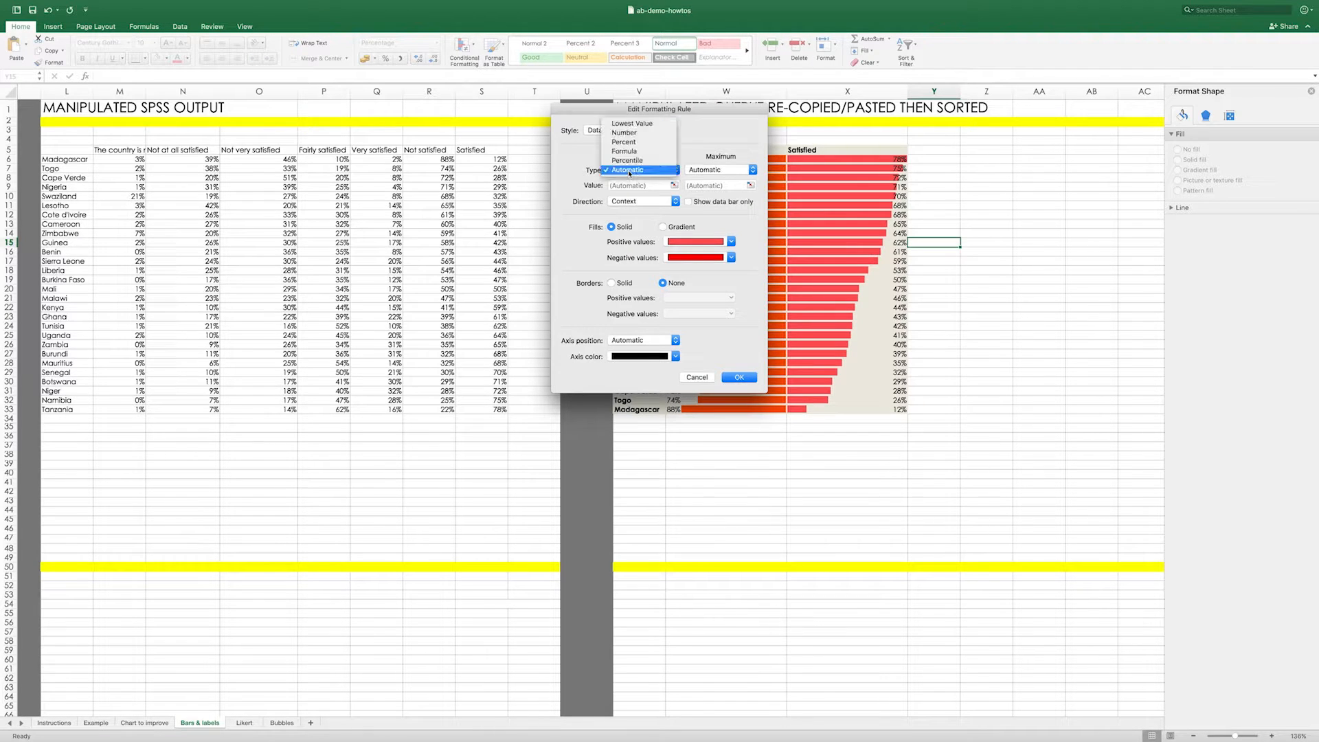
pyautogui.click(627, 132)
pyautogui.click(715, 171)
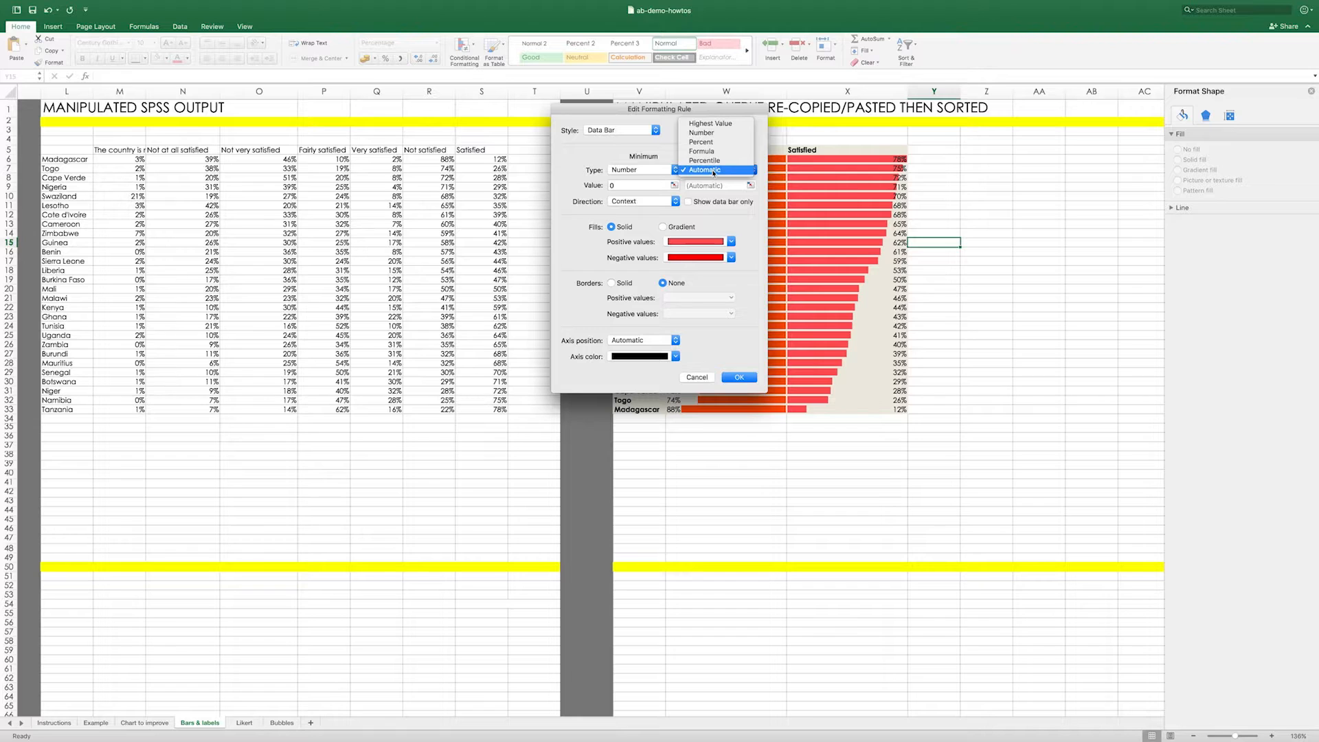
pyautogui.click(703, 133)
pyautogui.click(698, 186)
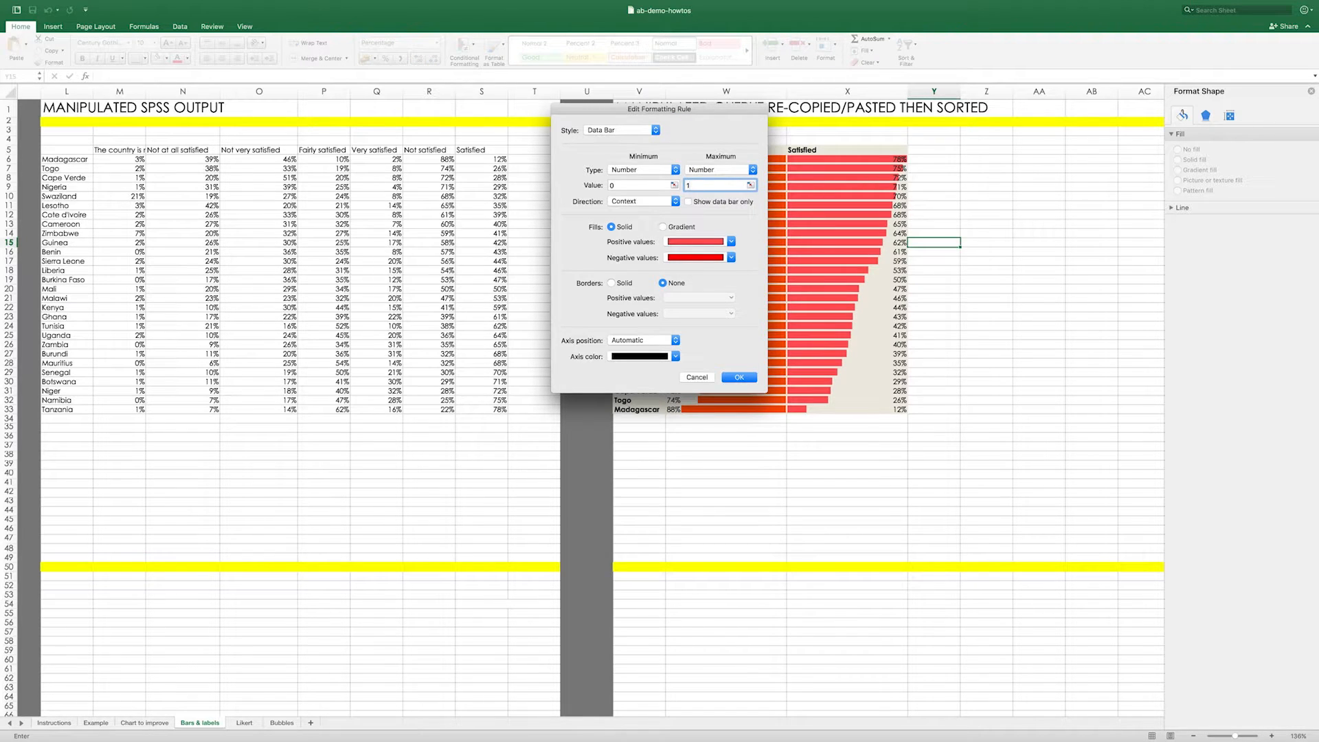
# - Change the Satisfied data bars' positive fill to teal blue and apply the rule
pyautogui.click(731, 242)
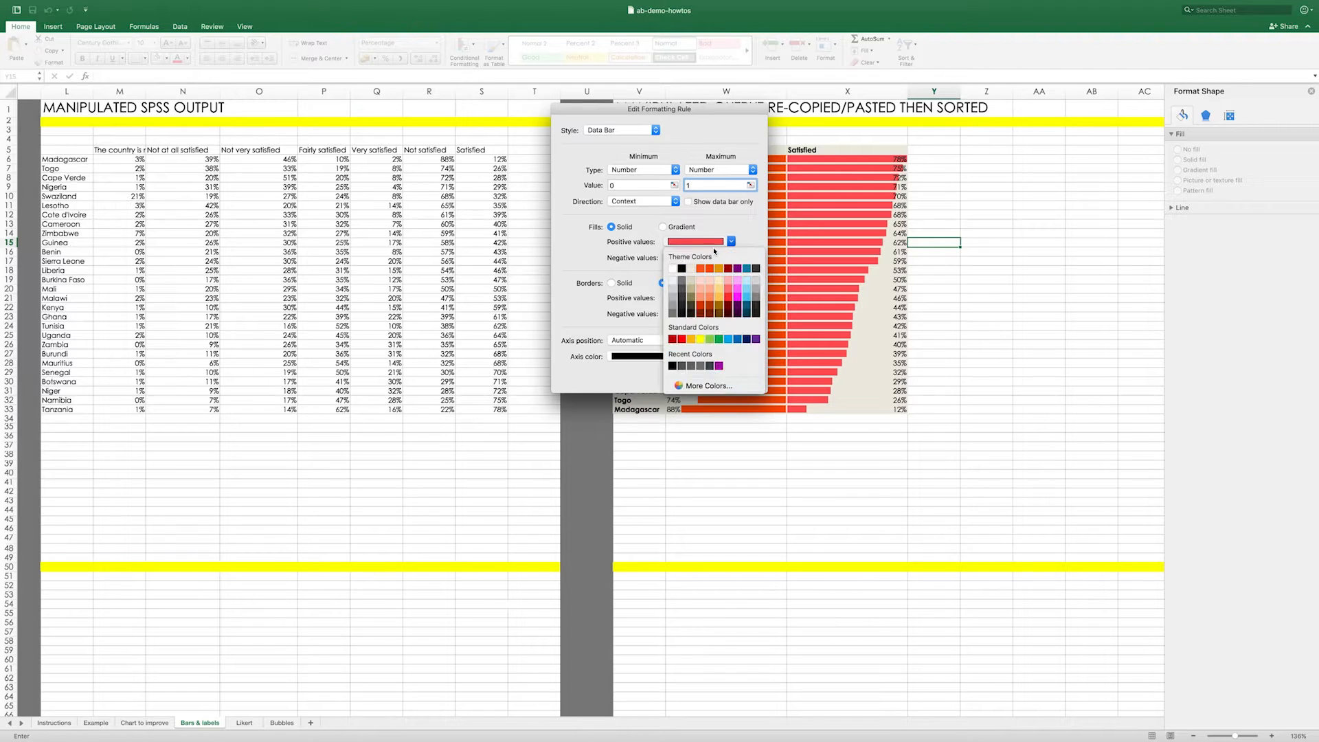
pyautogui.click(749, 269)
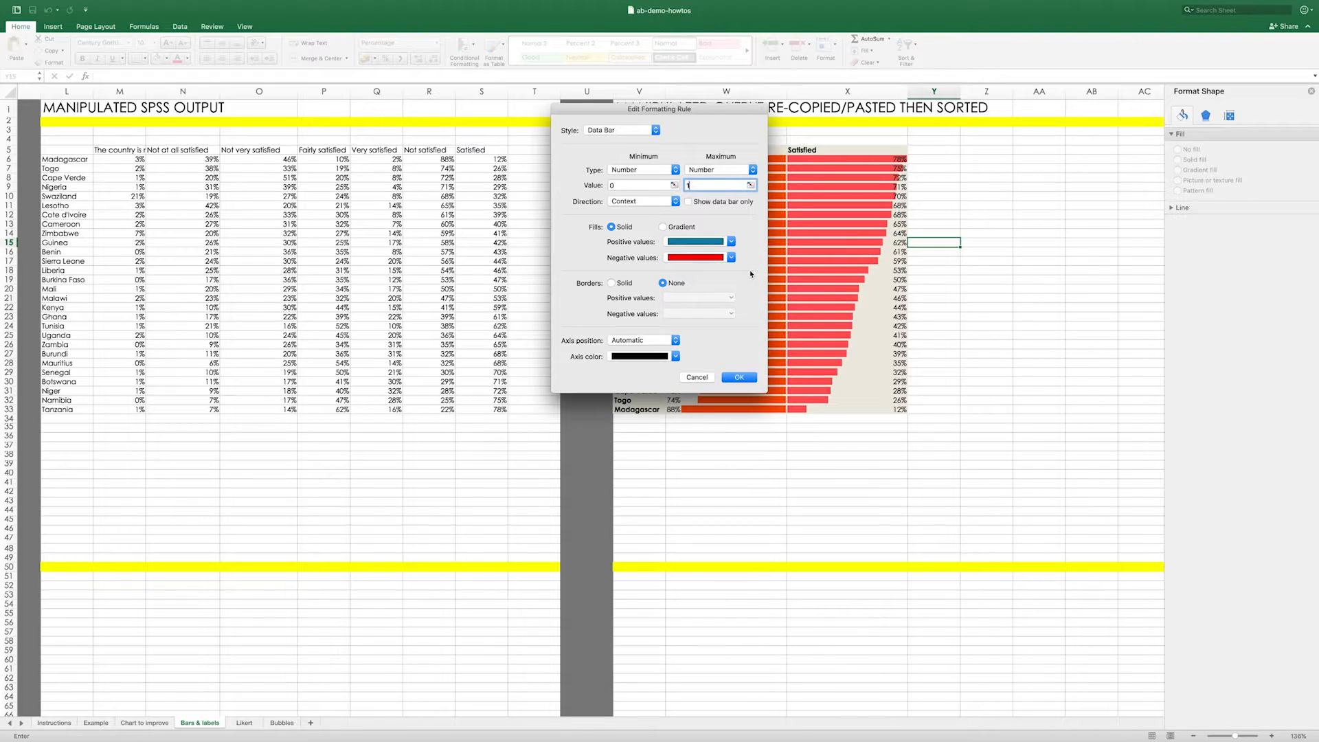
pyautogui.click(739, 378)
pyautogui.click(808, 279)
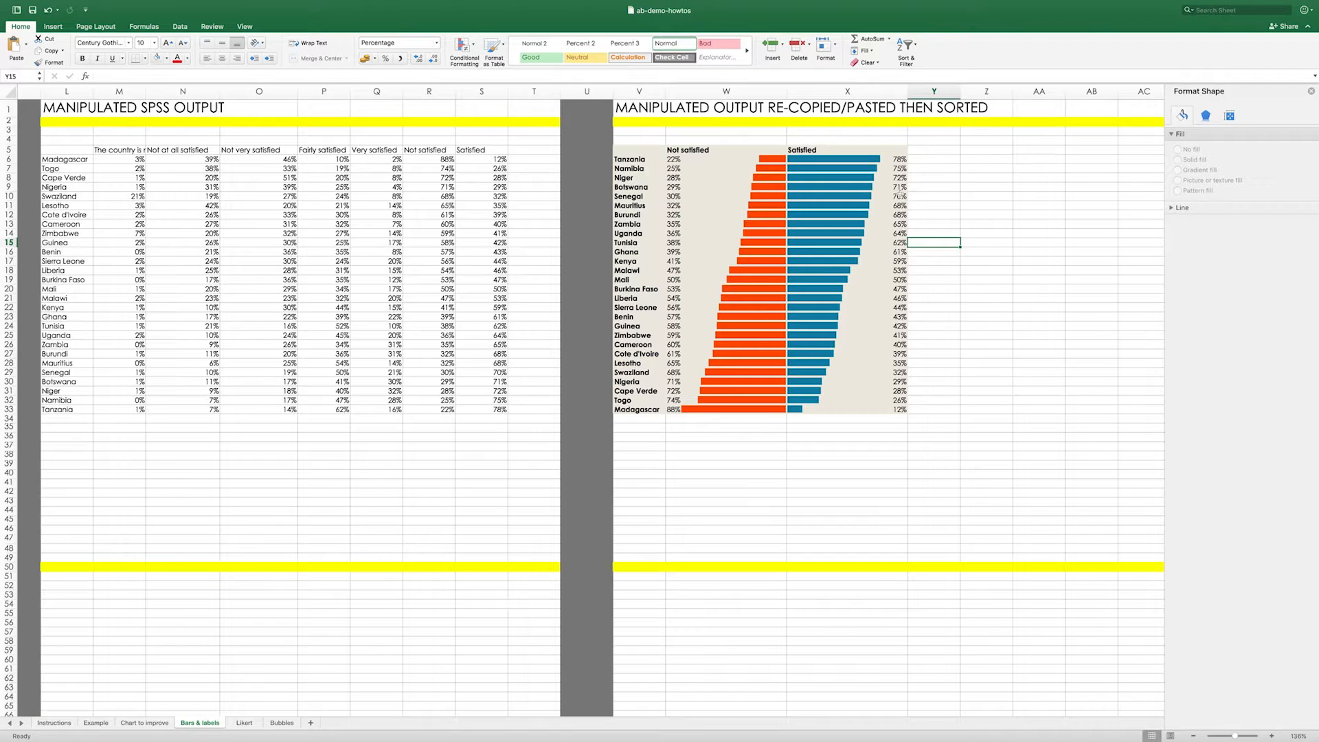
# - Capture a screenshot of only the sorted table with its data bars, V5:X33
pyautogui.click(1023, 318)
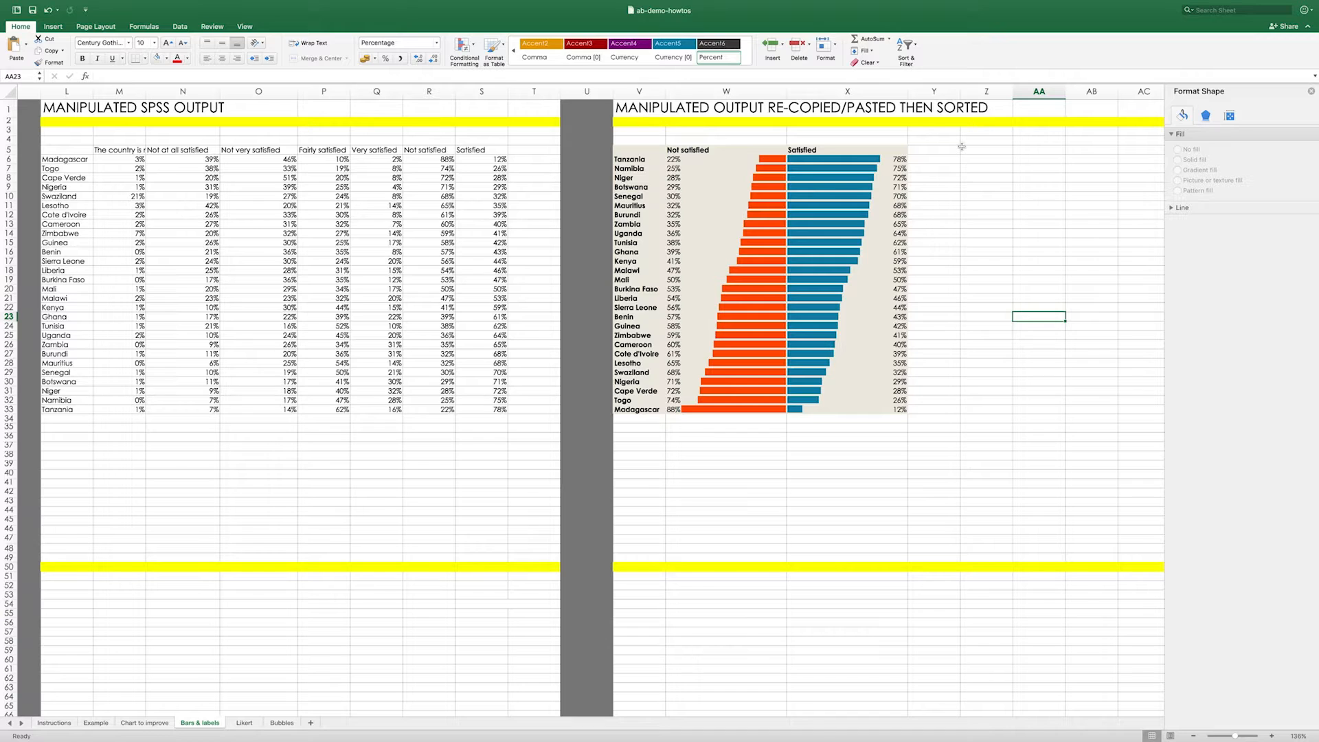
pyautogui.press('shift+super+4')
pyautogui.moveTo(907, 145); pyautogui.dragTo(614, 416)
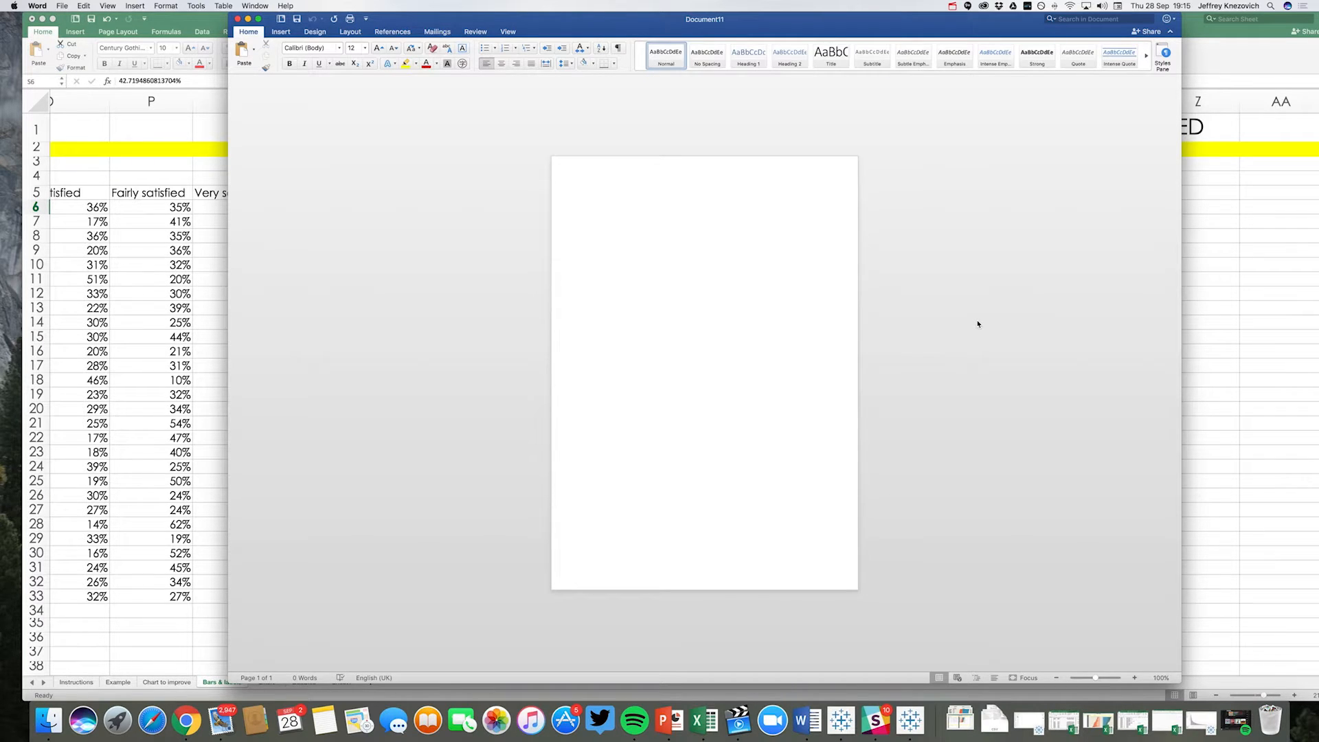
# - Insert the image Screenshot 2017-09-28 19.15.28 into the blank Word document and inspect it up close
pyautogui.scroll(5, 978, 324)
pyautogui.scroll(-3, 979, 325)
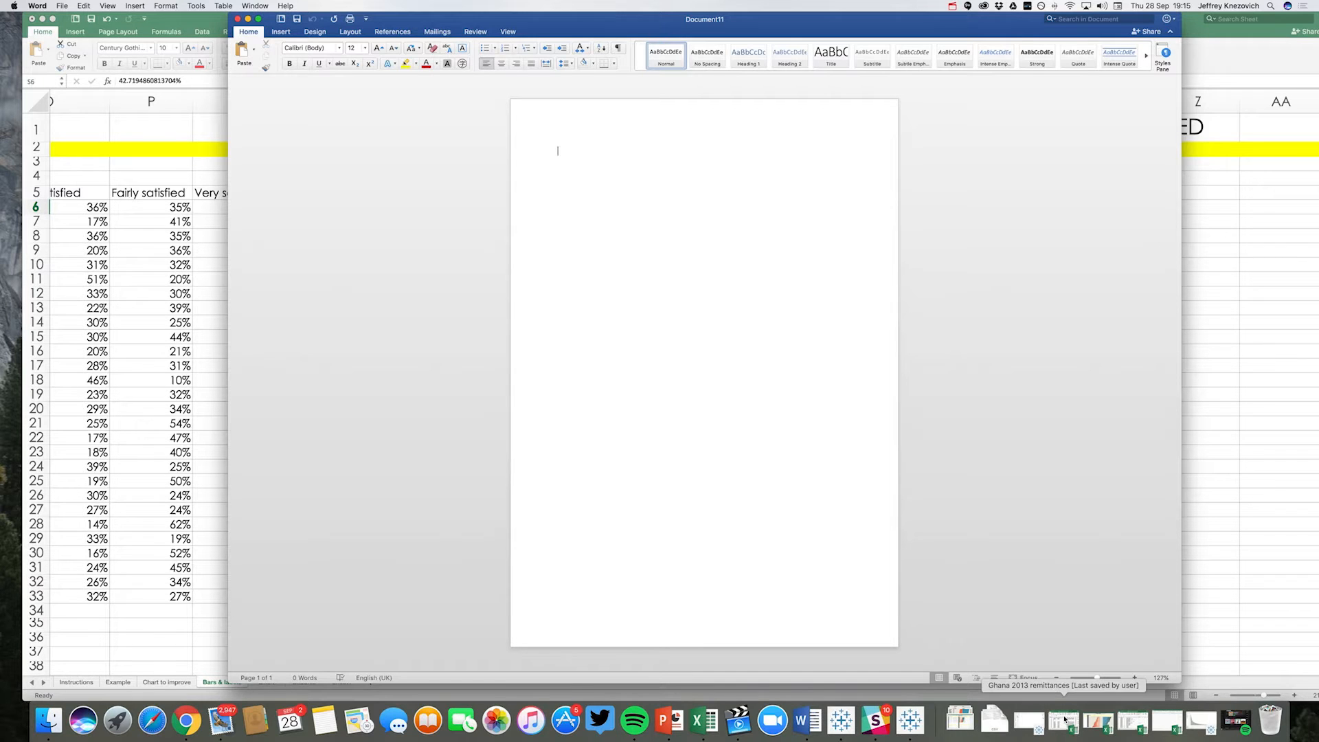
pyautogui.click(959, 719)
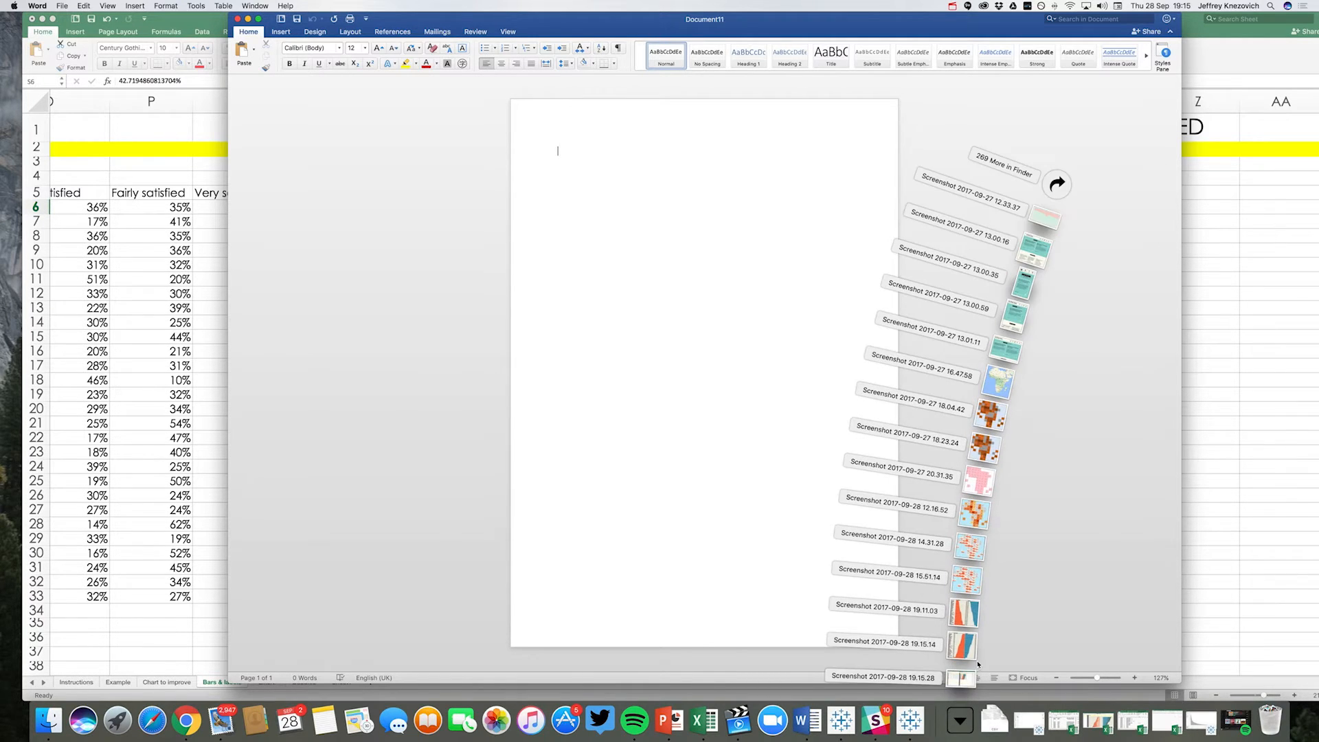
pyautogui.moveTo(965, 682); pyautogui.dragTo(745, 330)
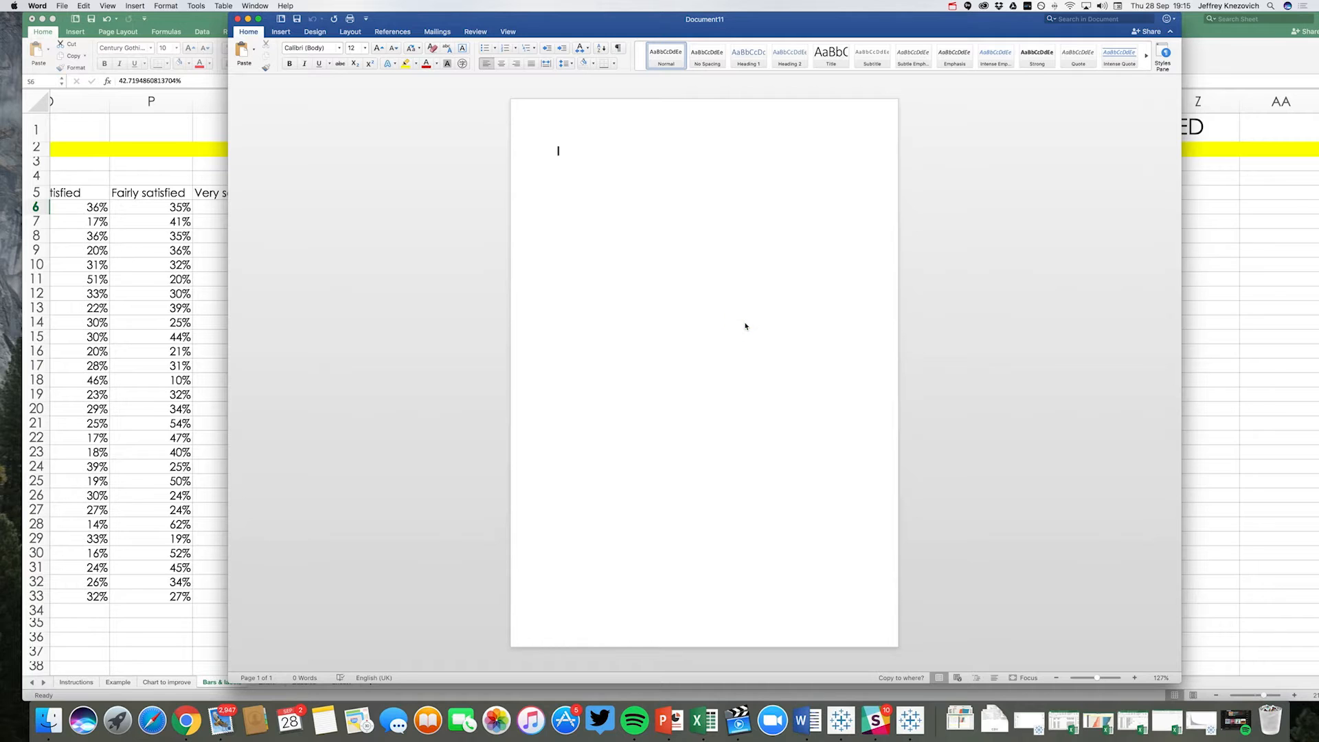
pyautogui.scroll(5, 748, 322)
pyautogui.scroll(4, 748, 322)
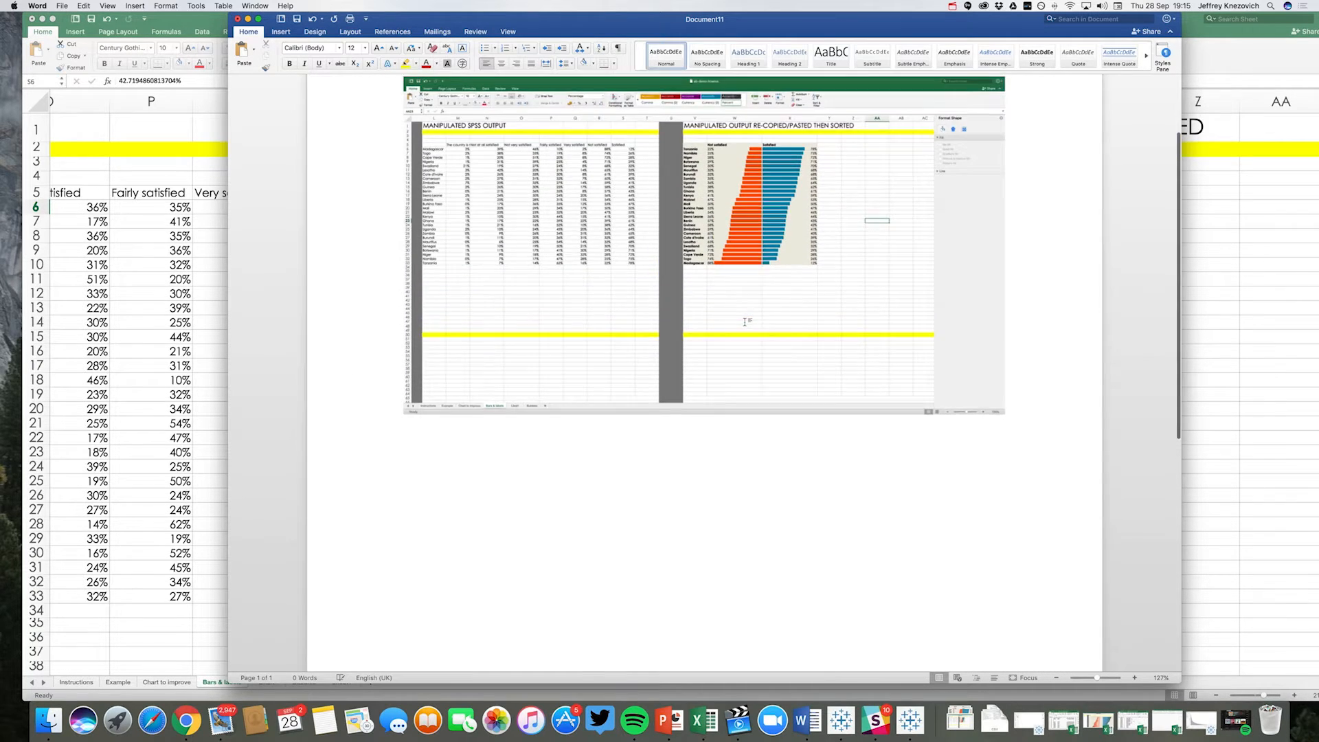
pyautogui.scroll(1, 749, 322)
pyautogui.scroll(3, 749, 322)
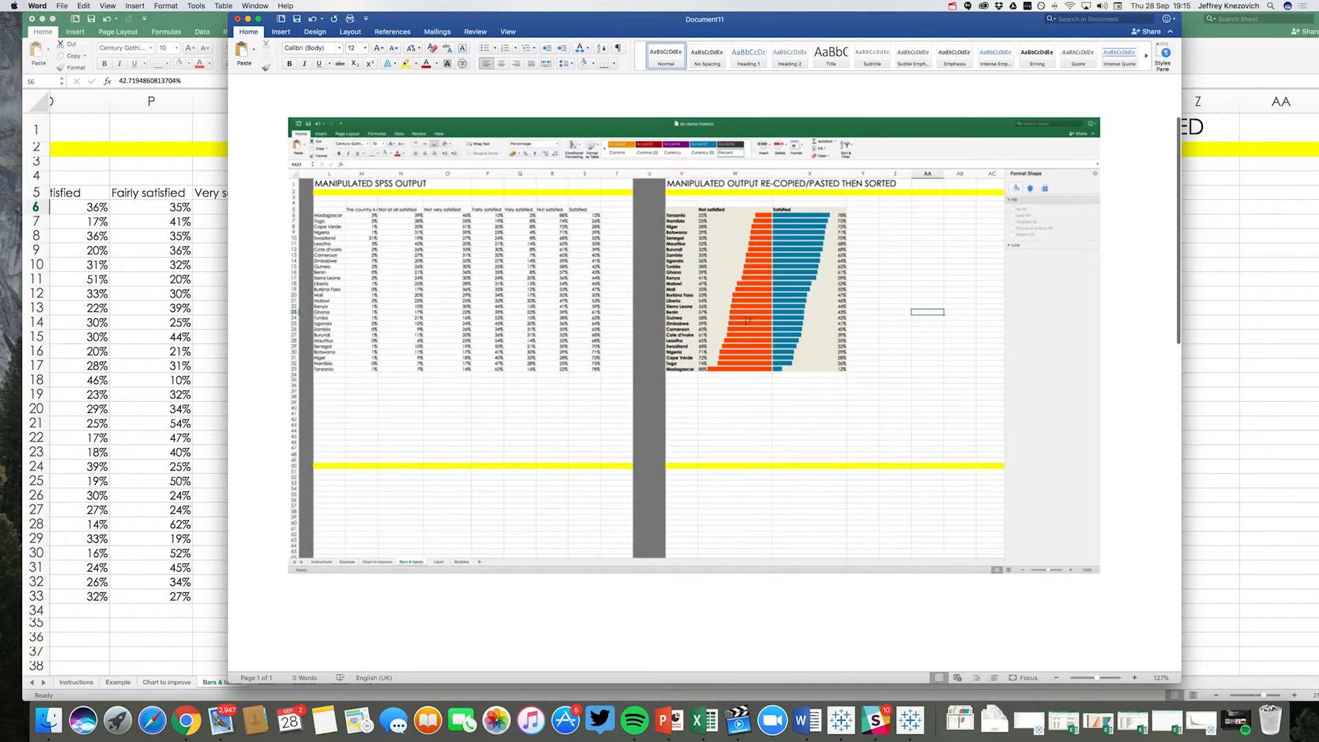
# - Crop the inserted screenshot on all four sides to only the sorted table with its data bars, about 3.6 cm wide by 3.3 cm high
pyautogui.click(705, 266)
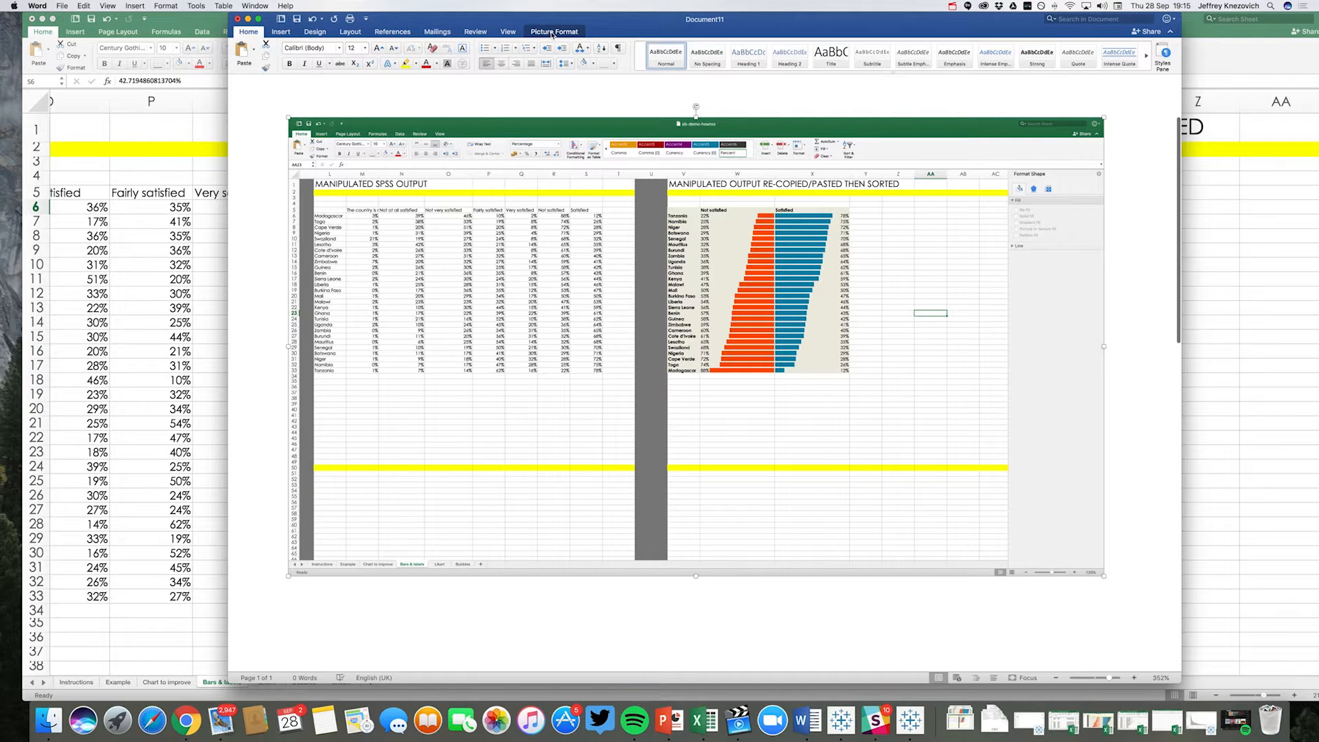
pyautogui.click(552, 32)
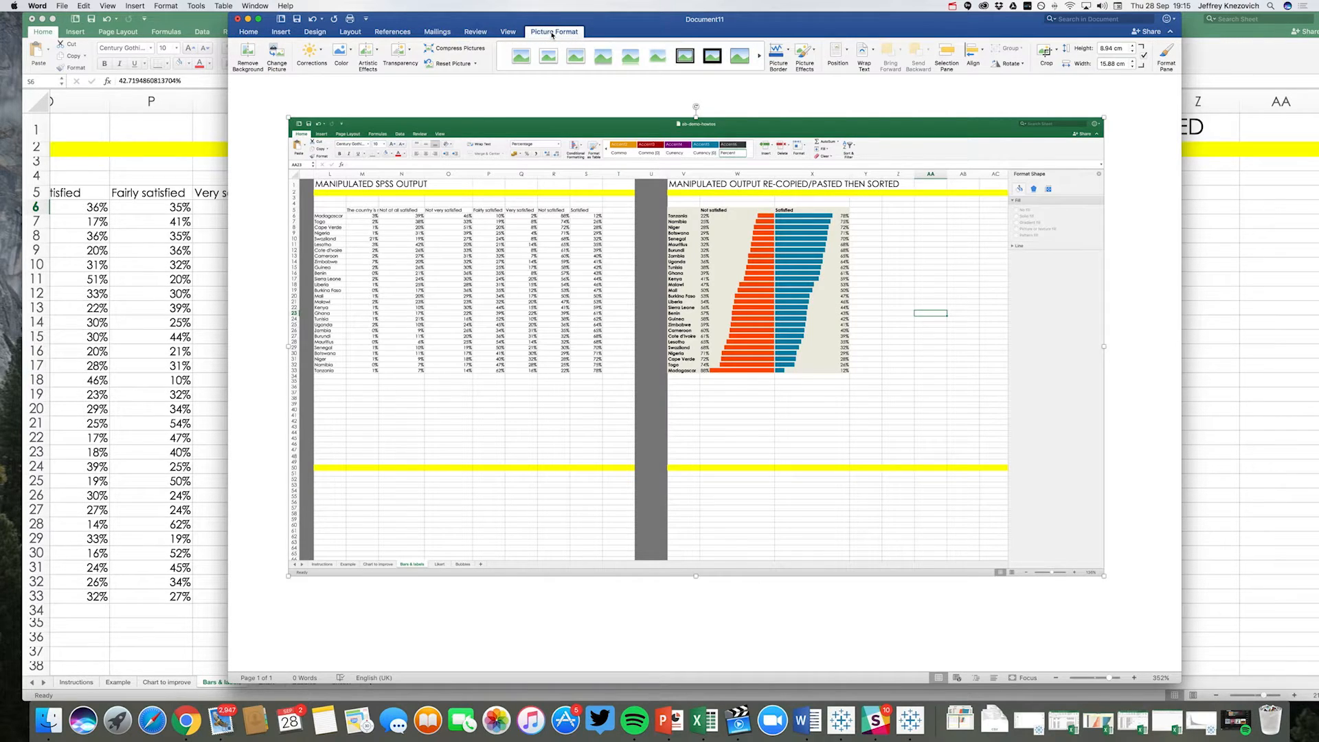
pyautogui.click(1044, 54)
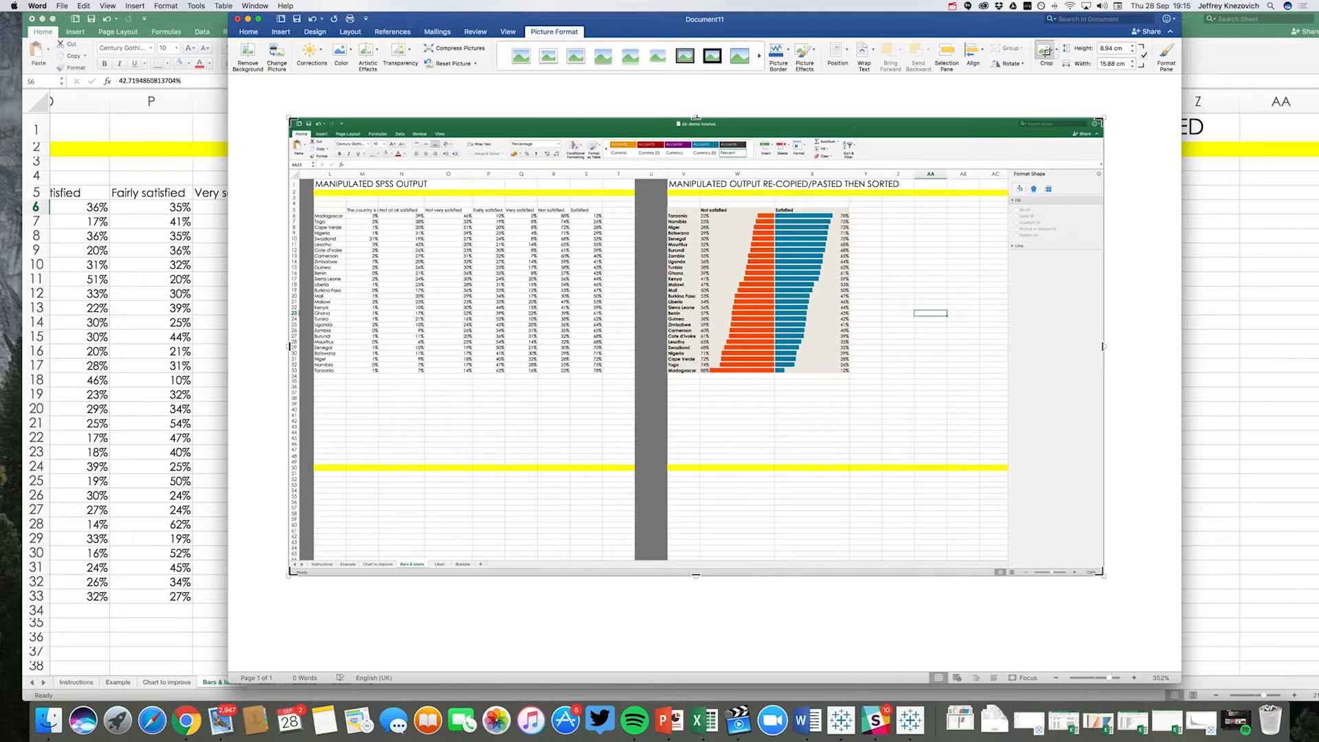
pyautogui.moveTo(696, 121); pyautogui.dragTo(696, 206)
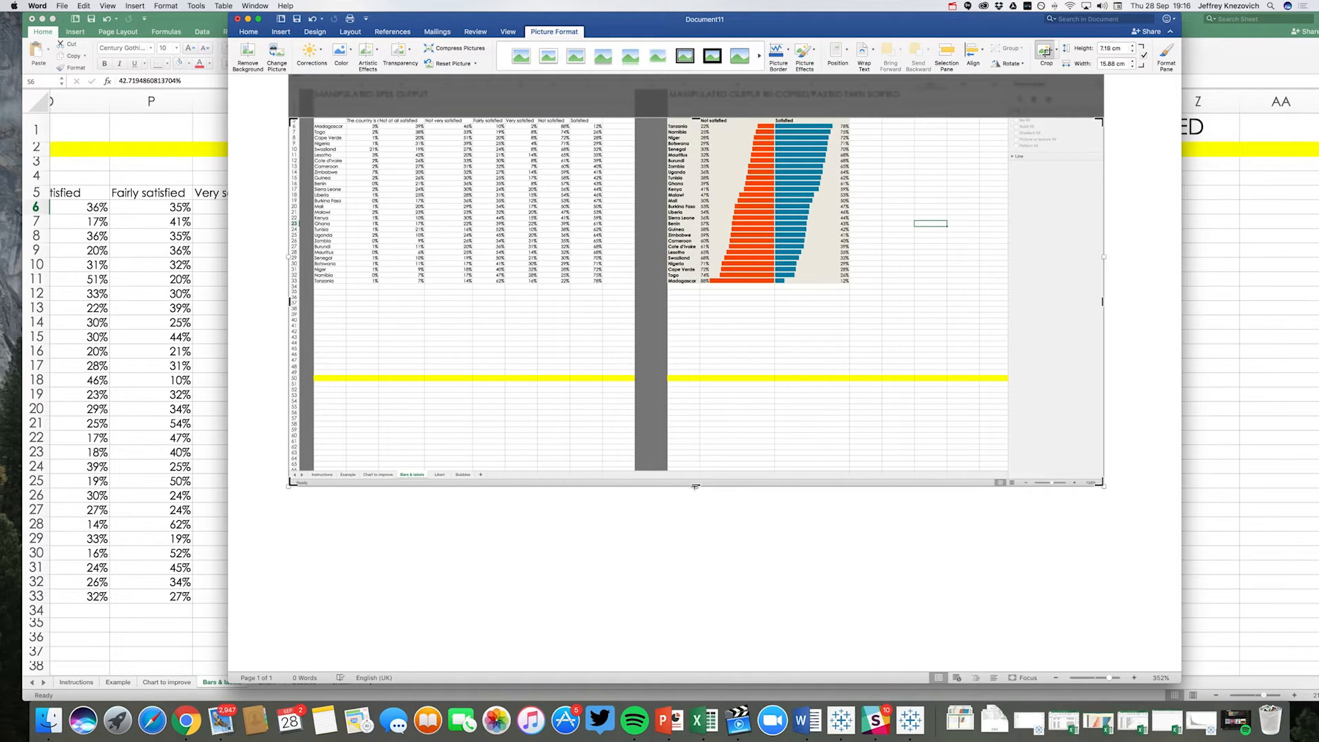
pyautogui.moveTo(711, 348); pyautogui.dragTo(707, 286)
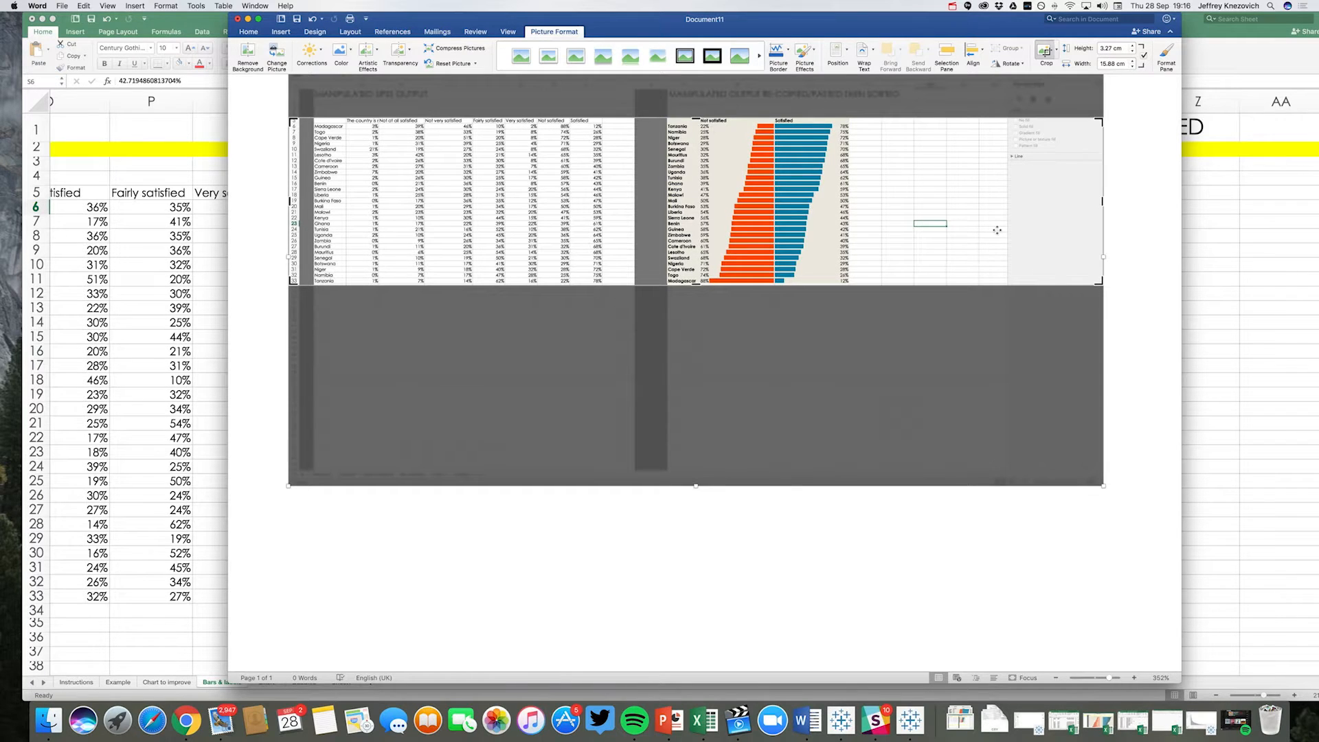
pyautogui.moveTo(1103, 202); pyautogui.dragTo(851, 176)
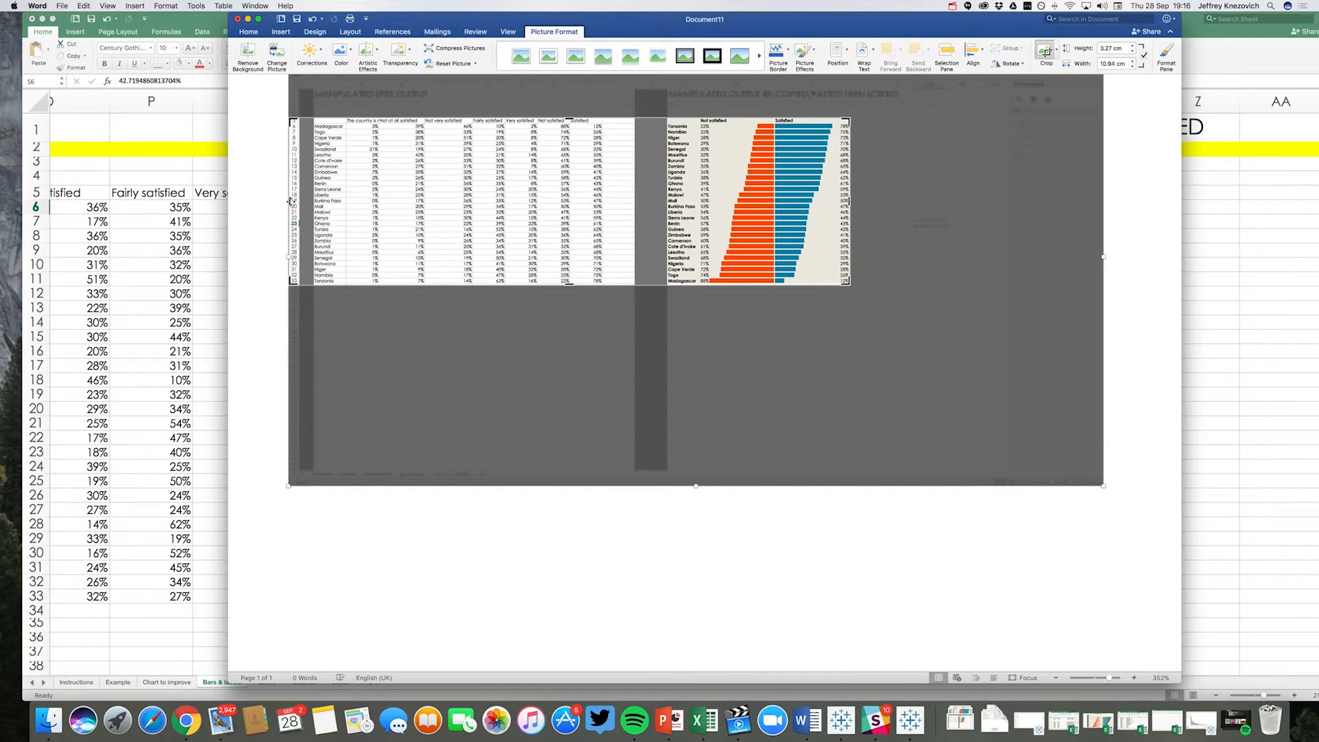
pyautogui.moveTo(293, 201); pyautogui.dragTo(666, 215)
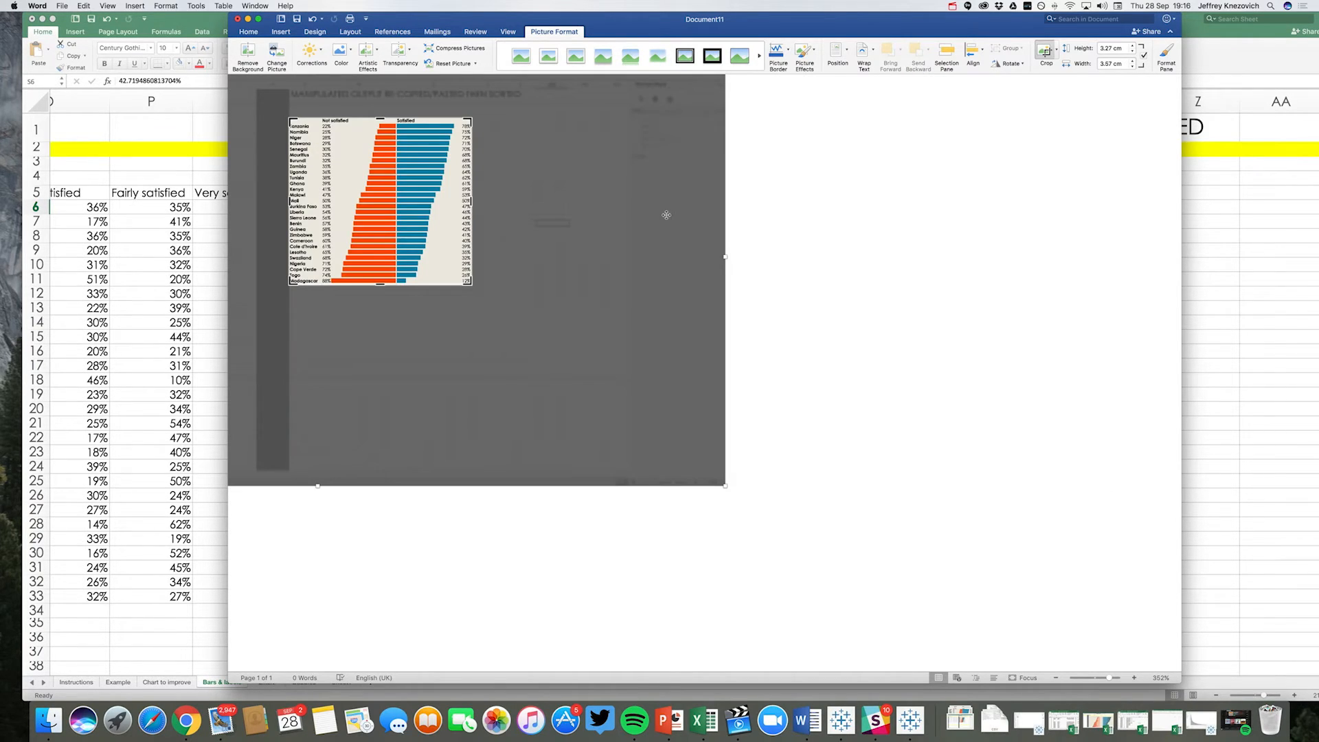
pyautogui.click(666, 215)
pyautogui.click(571, 235)
# - Enlarge the cropped table picture proportionally to more than twice its size on the page
pyautogui.click(393, 198)
pyautogui.moveTo(473, 285); pyautogui.dragTo(657, 400)
pyautogui.click(748, 345)
pyautogui.scroll(1, 748, 346)
pyautogui.scroll(3, 747, 346)
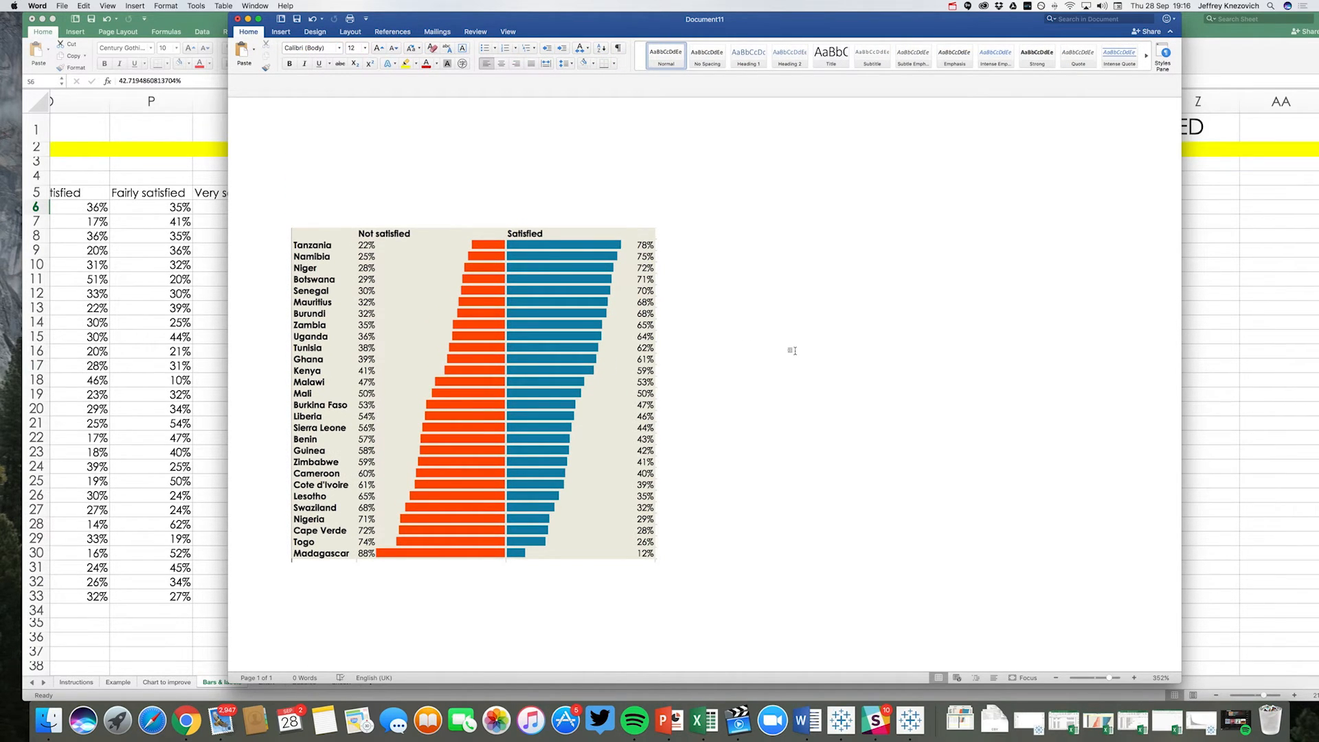
pyautogui.scroll(-3, 792, 351)
pyautogui.click(593, 403)
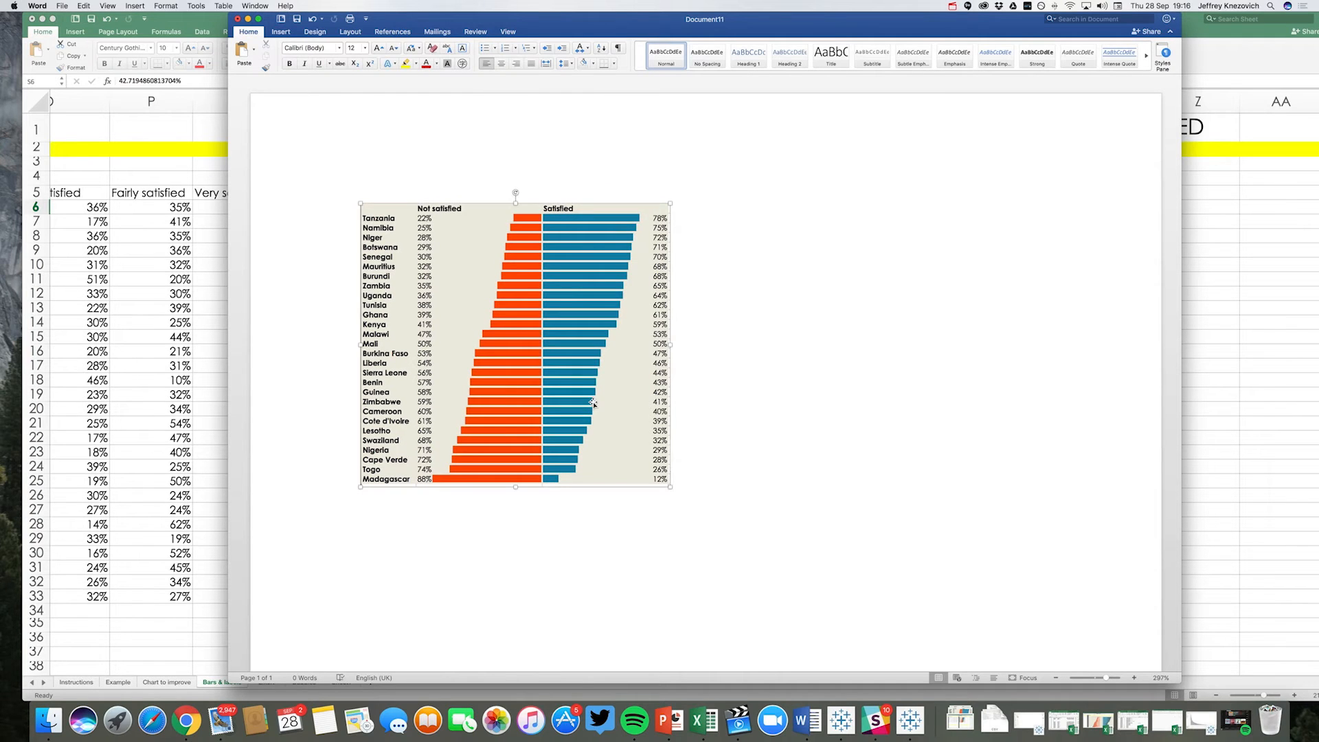
pyautogui.moveTo(670, 486); pyautogui.dragTo(803, 560)
pyautogui.click(872, 442)
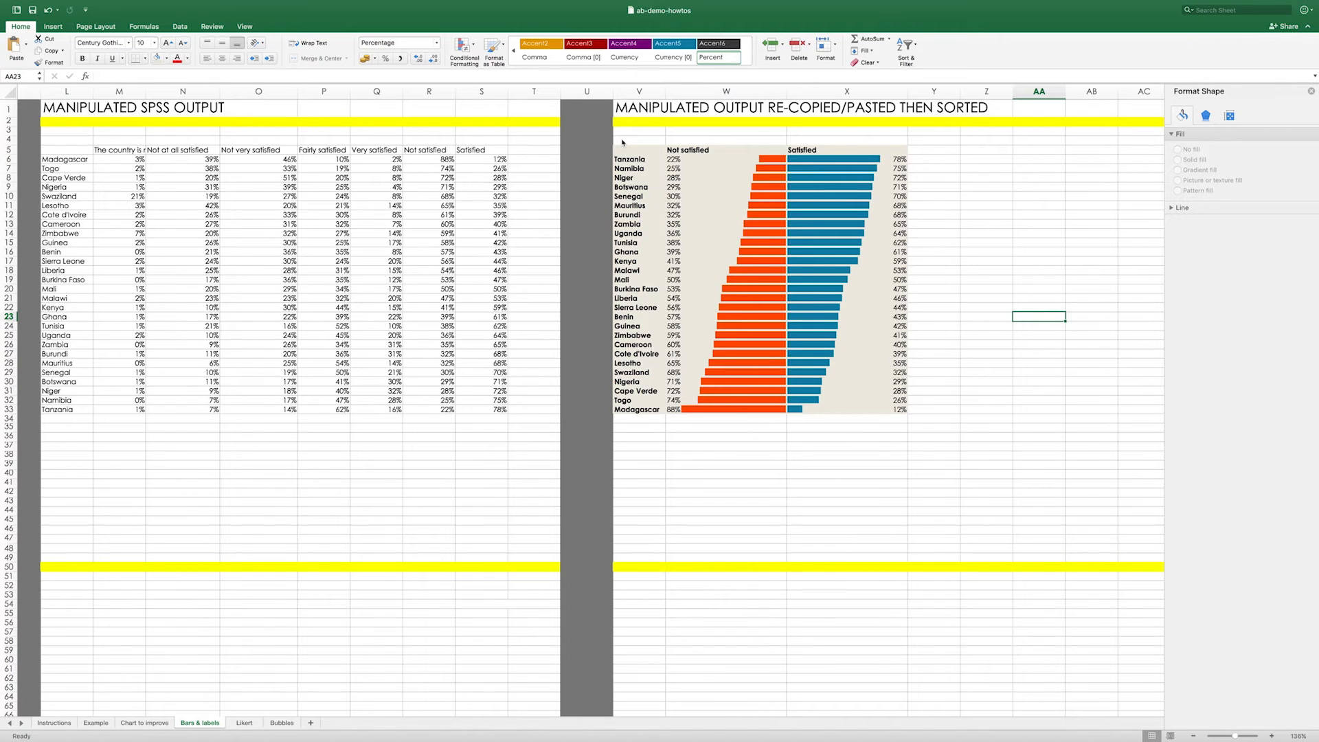
# - In the Excel workbook, extend the table's beige background fill into the surrounding cells to cover U4:Y34
pyautogui.moveTo(622, 143); pyautogui.dragTo(921, 140)
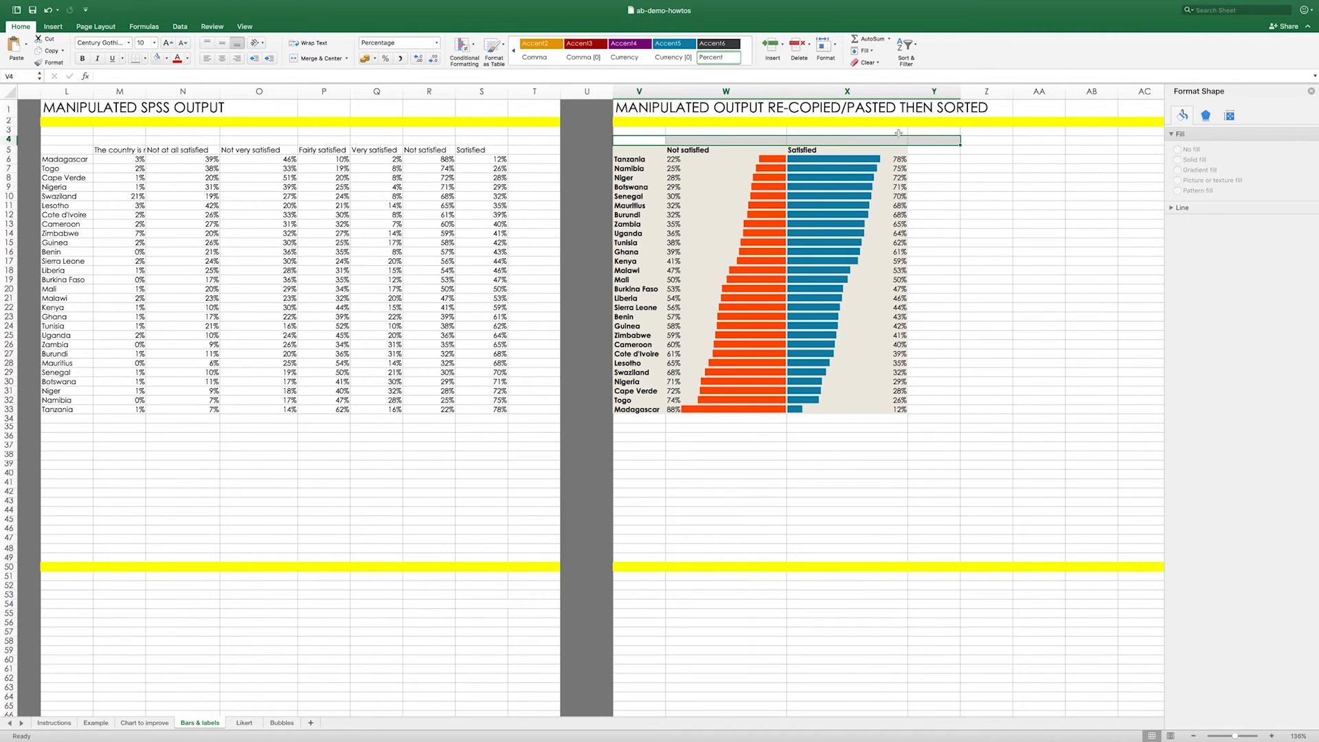
pyautogui.click(156, 59)
pyautogui.moveTo(944, 149); pyautogui.dragTo(607, 418)
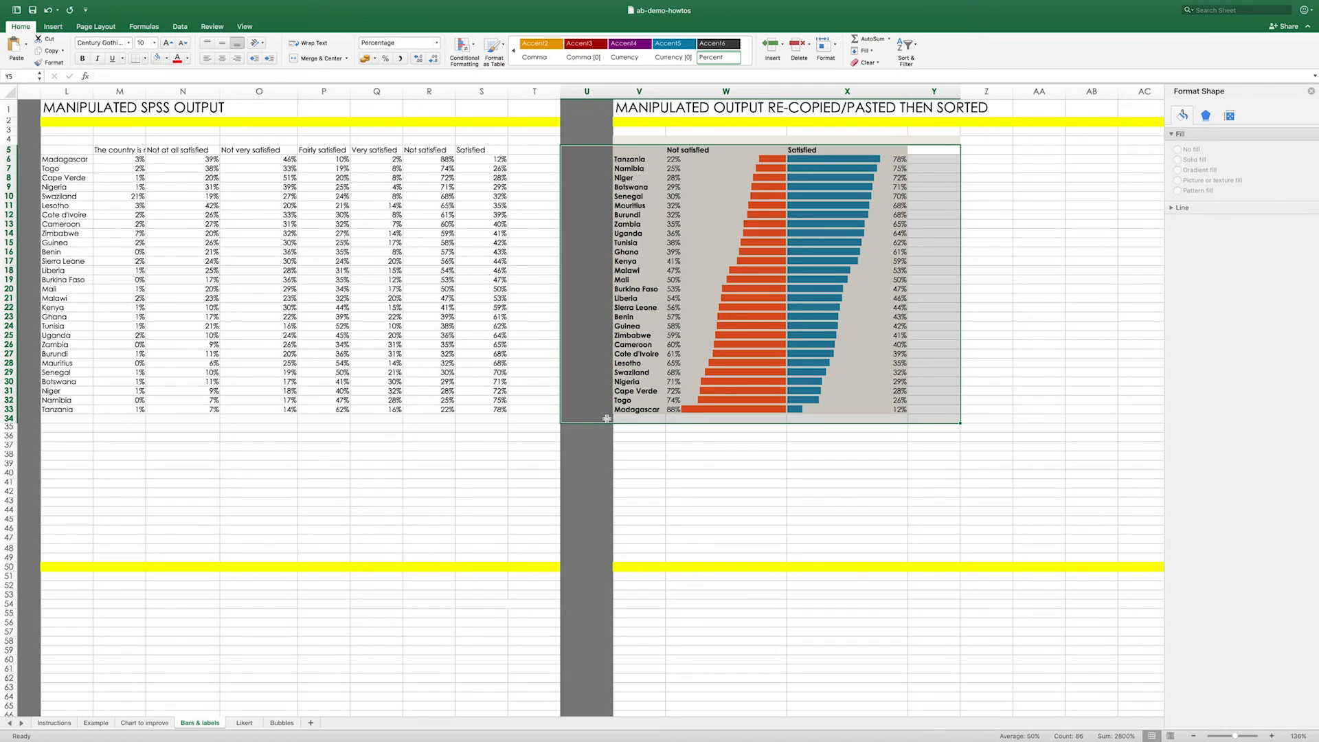
pyautogui.click(156, 58)
pyautogui.click(1039, 204)
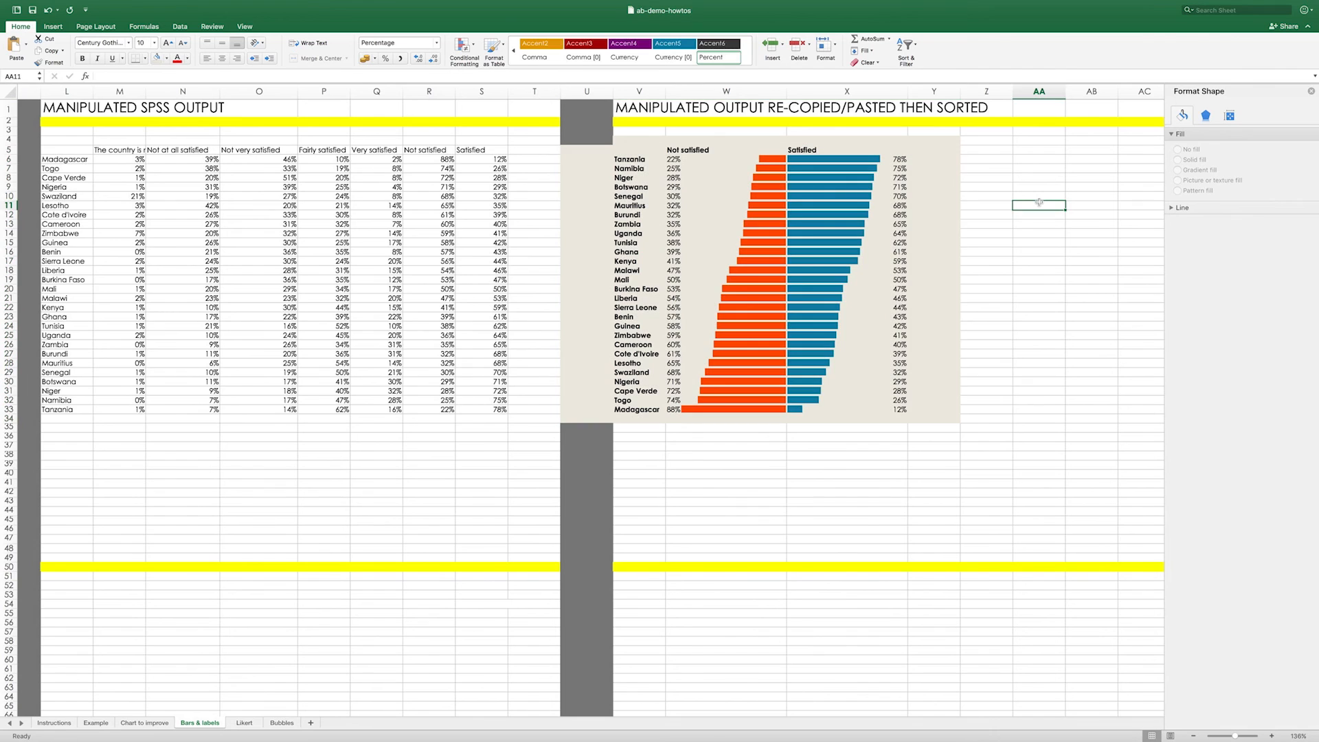
pyautogui.click(600, 141)
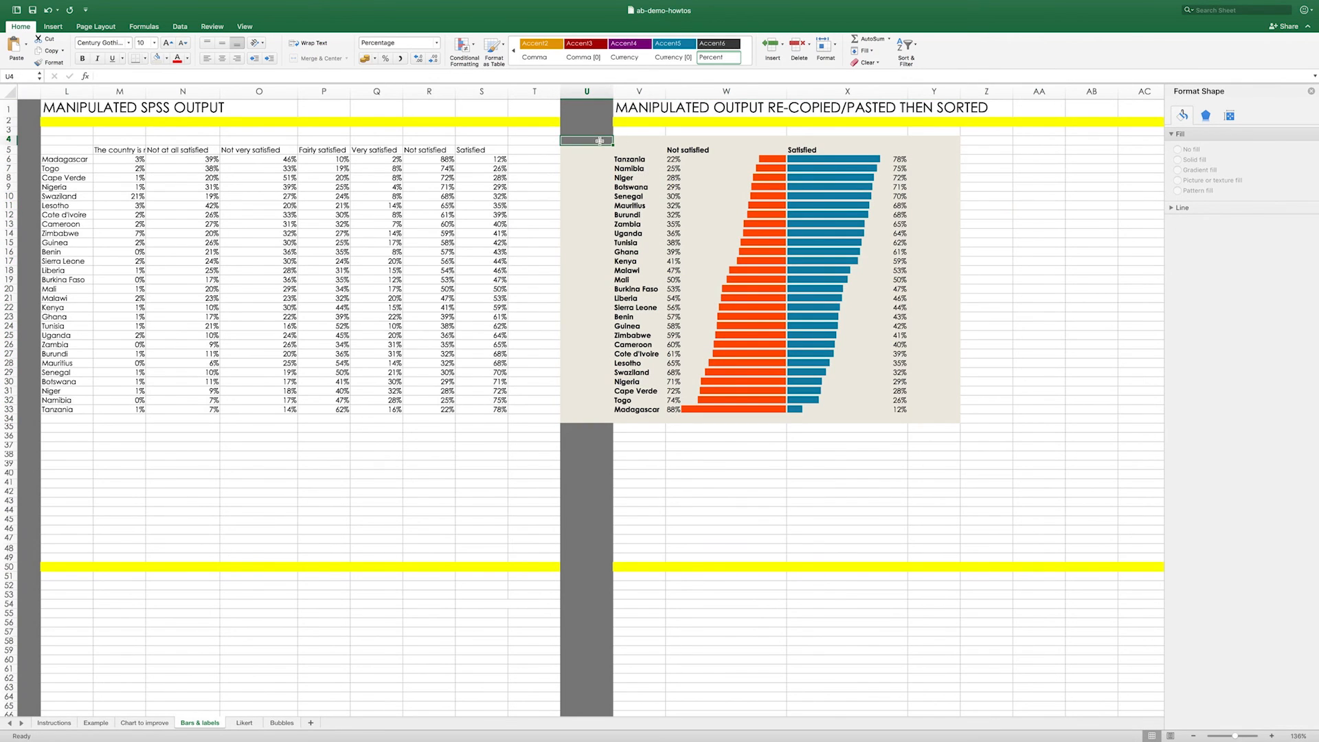
pyautogui.click(980, 205)
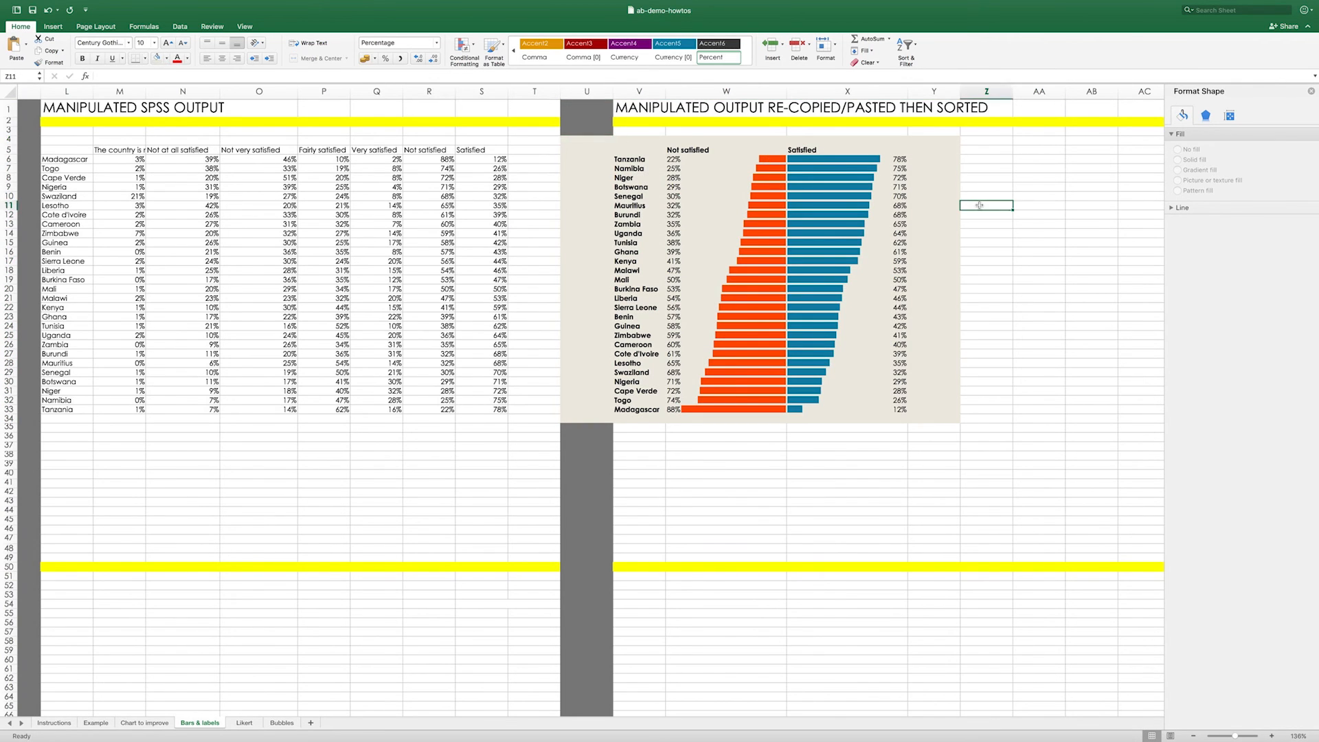